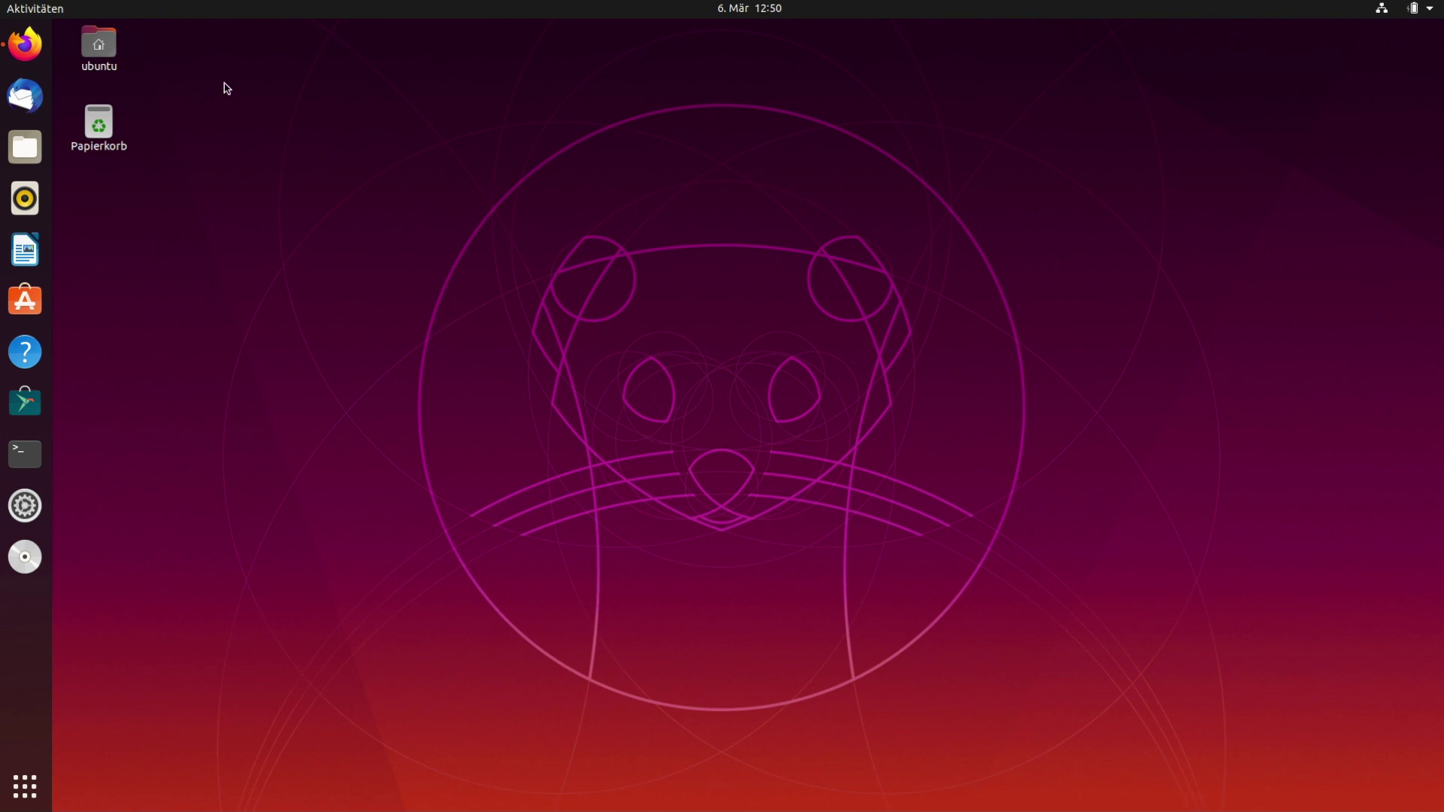
Bring up Firefox showing the cdimage.ubuntu.com daily-live image index.
left_click(24, 44)
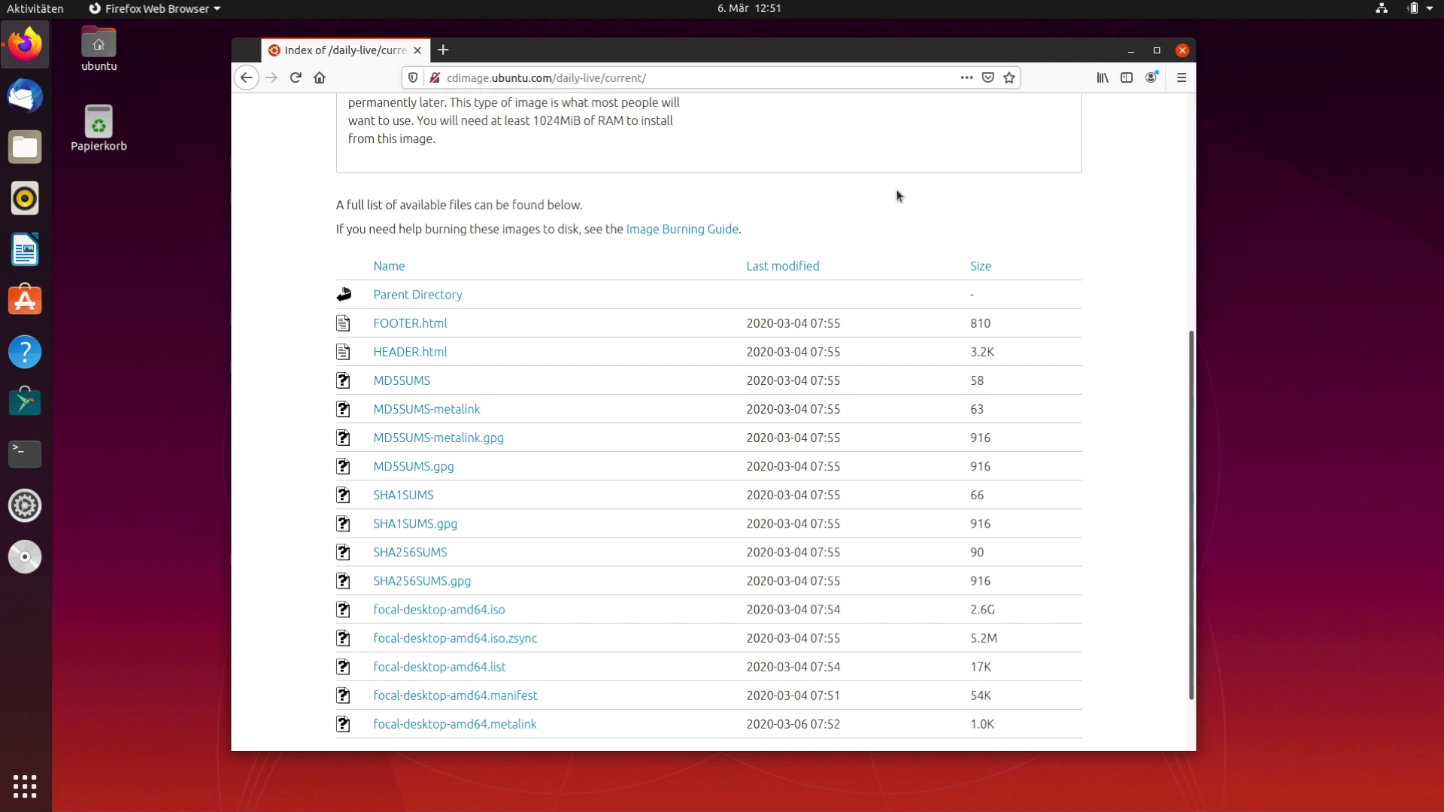
Mark the focal-desktop-amd64.iso entry, then switch to the empty desktop workspace.
scroll(992, 244, "down", 2)
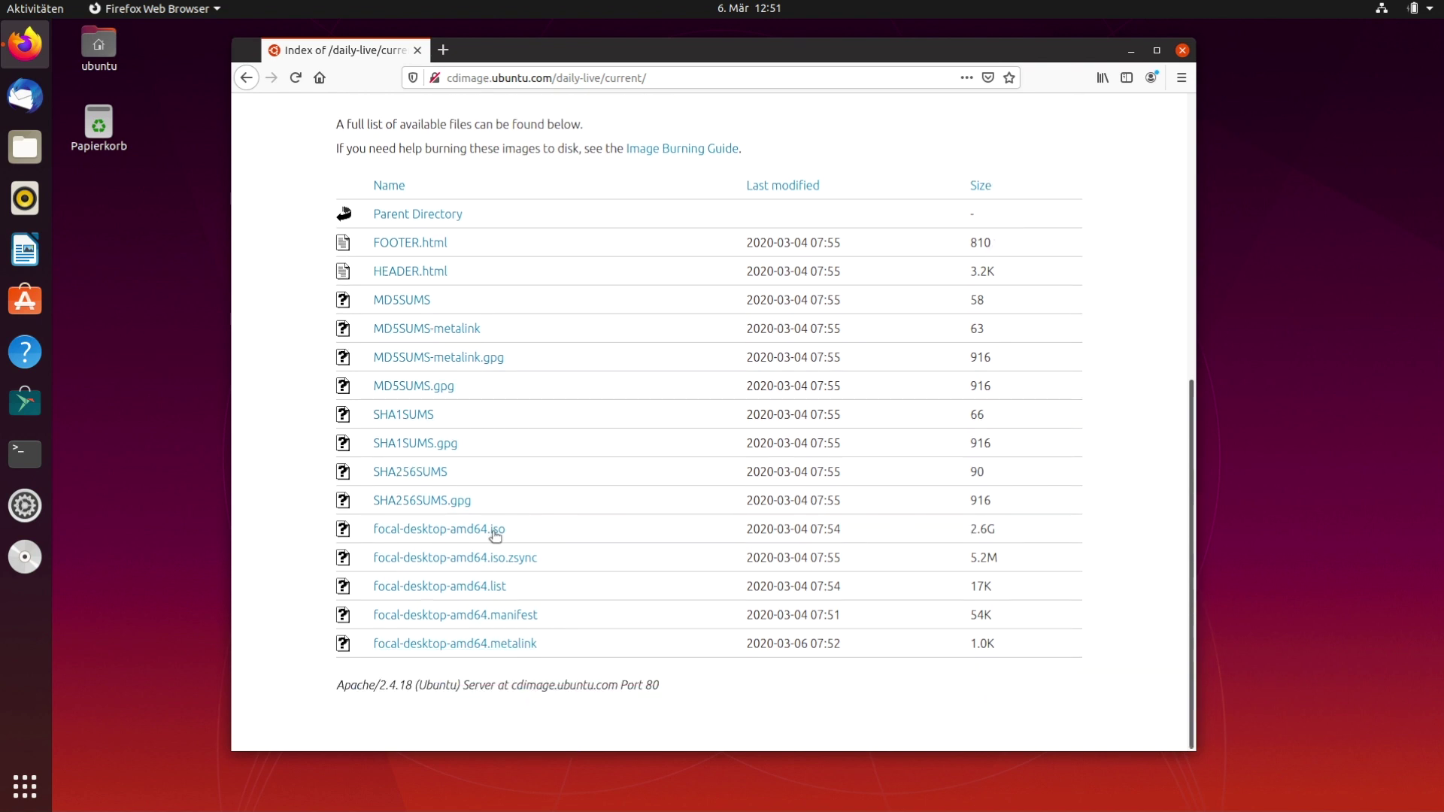
left_click_drag(504, 535, 339, 530)
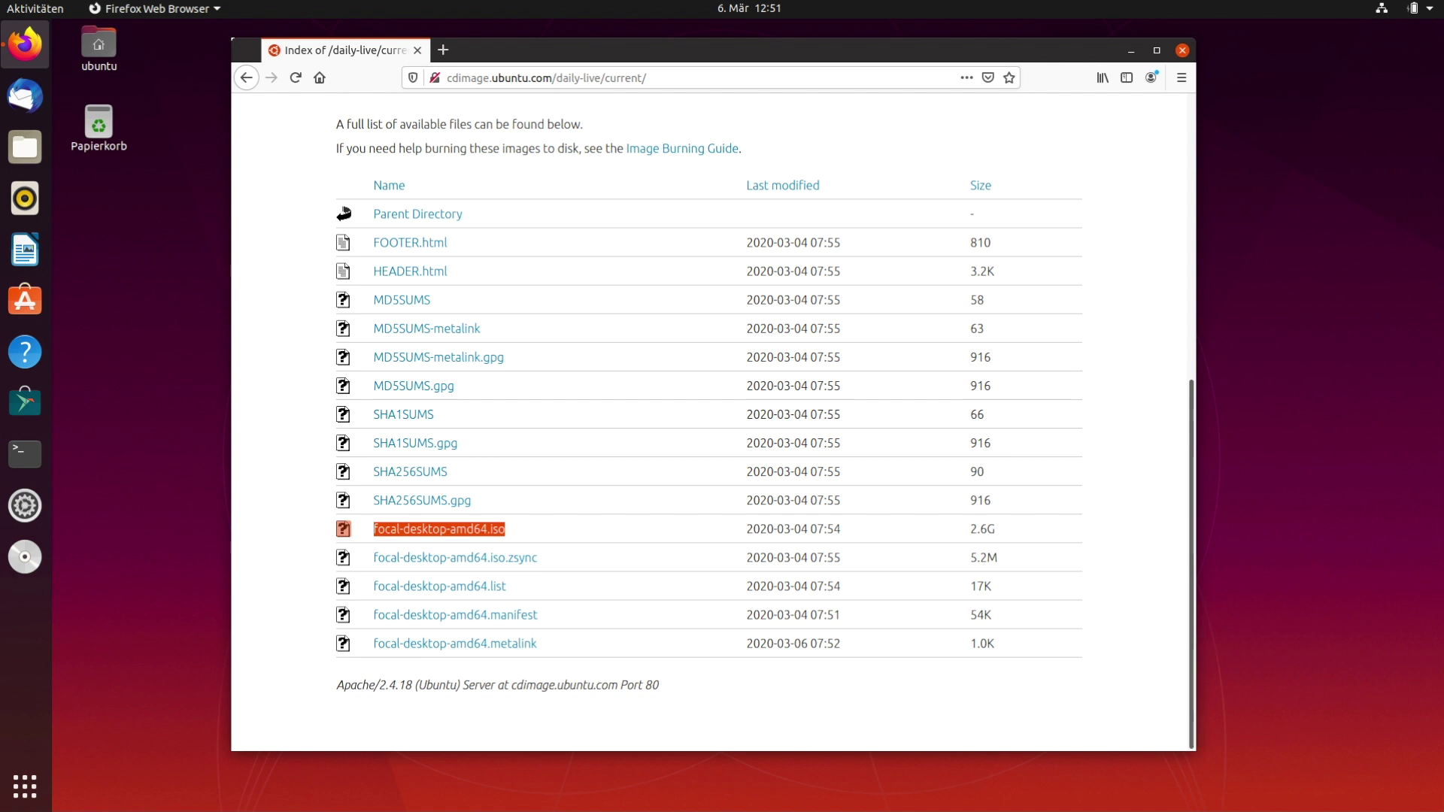
key("ctrl+alt+Right")
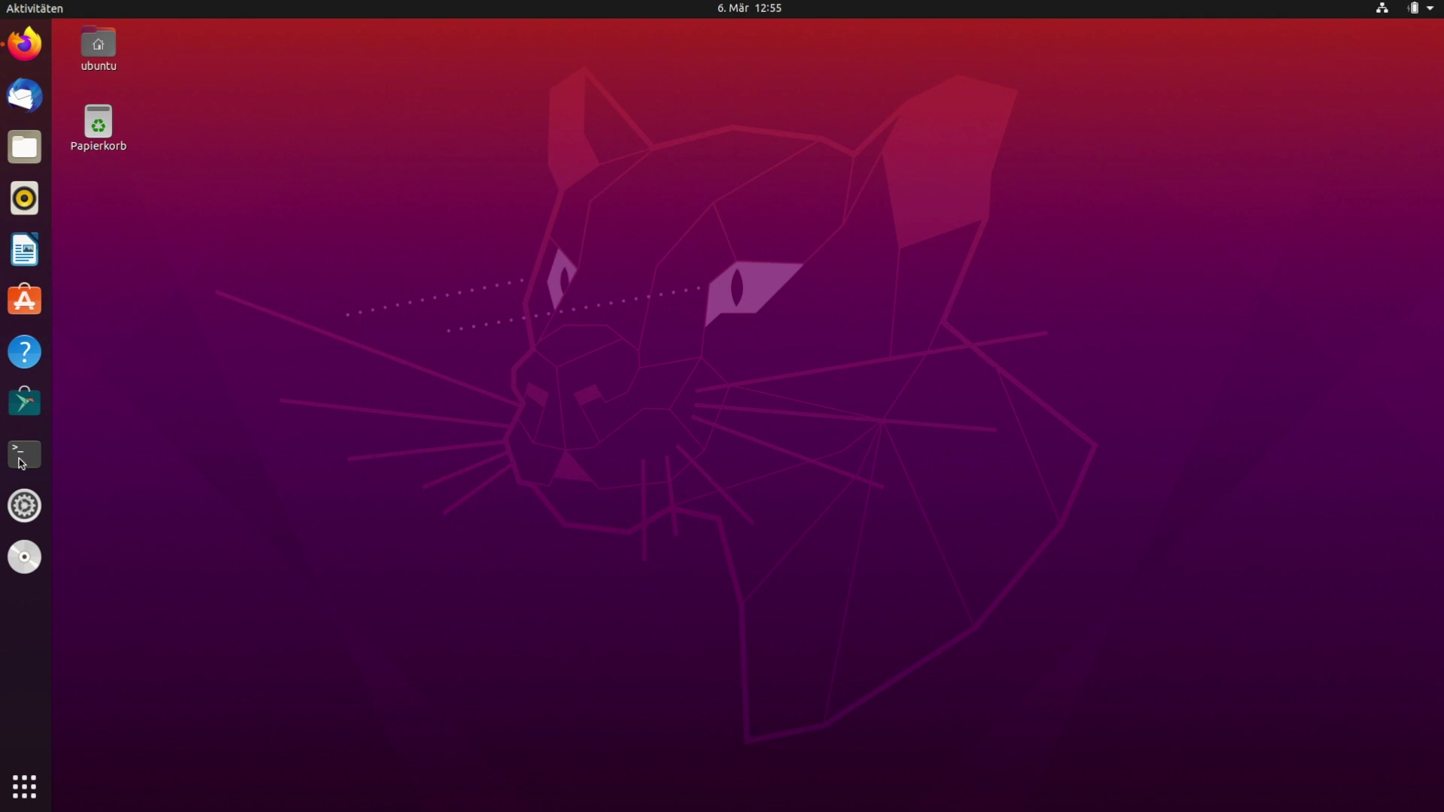
In a new terminal, run the sudo apt update/upgrade/dist-upgrade/autoremove and snap refresh chain.
left_click(42, 466)
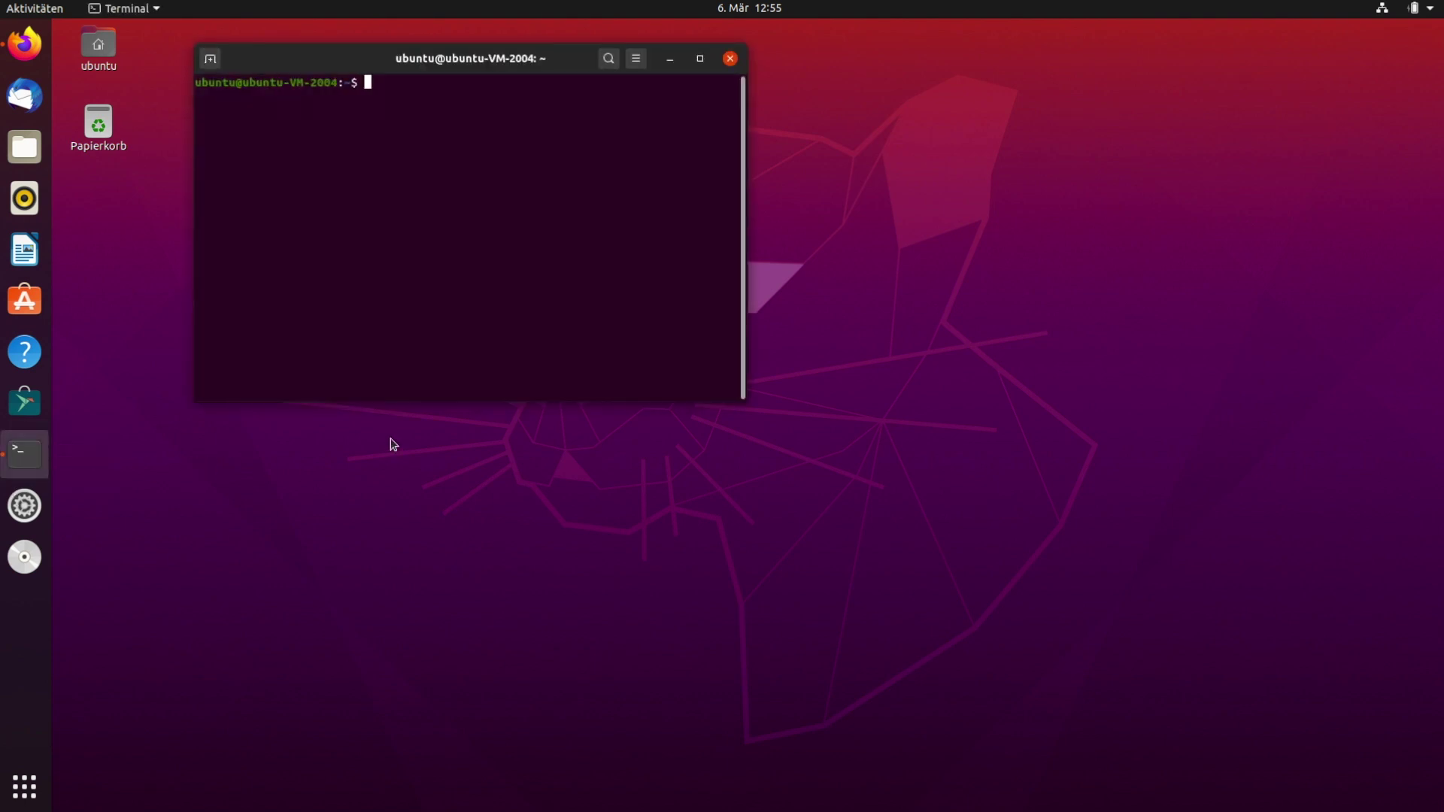
type("sudo apt update && sudo apt -y upgrade && sudo apt -y dist-upgrade && sudo apt -y autoremove && sudo snap refresh")
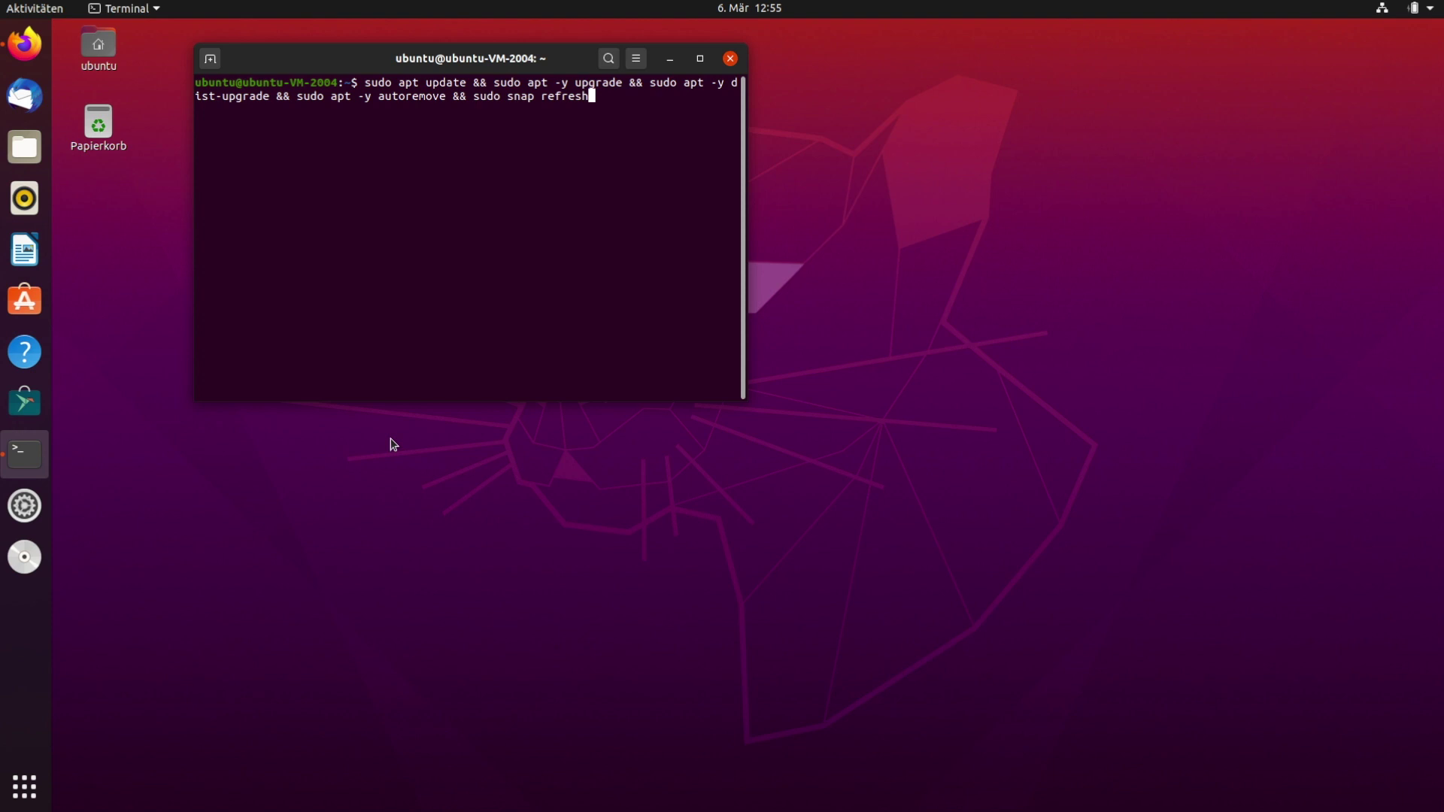
key("Return")
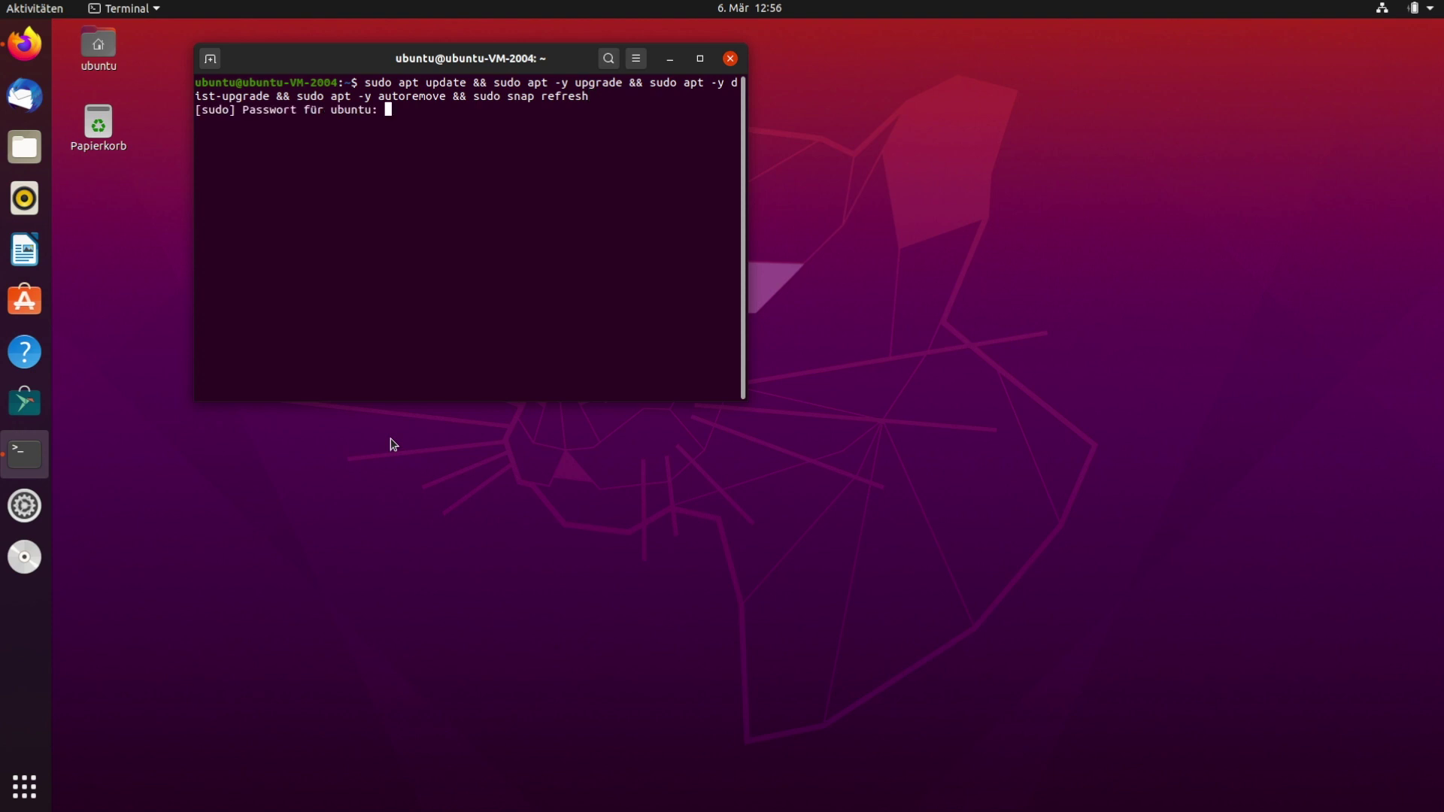
key("Return")
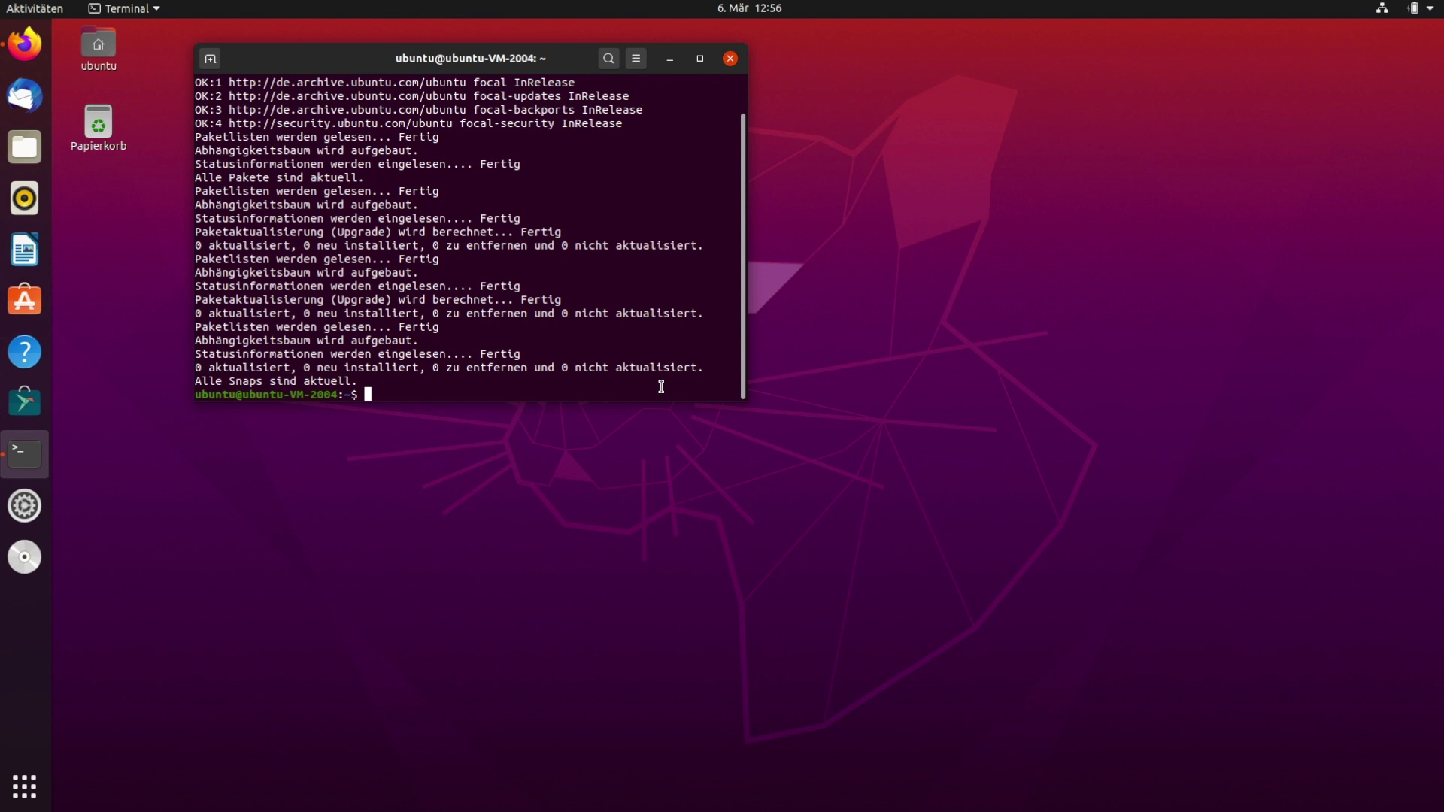
Install the ubuntu-unity-desktop package with apt, confirming the download with J.
type("sudo apt")
type(" install uni")
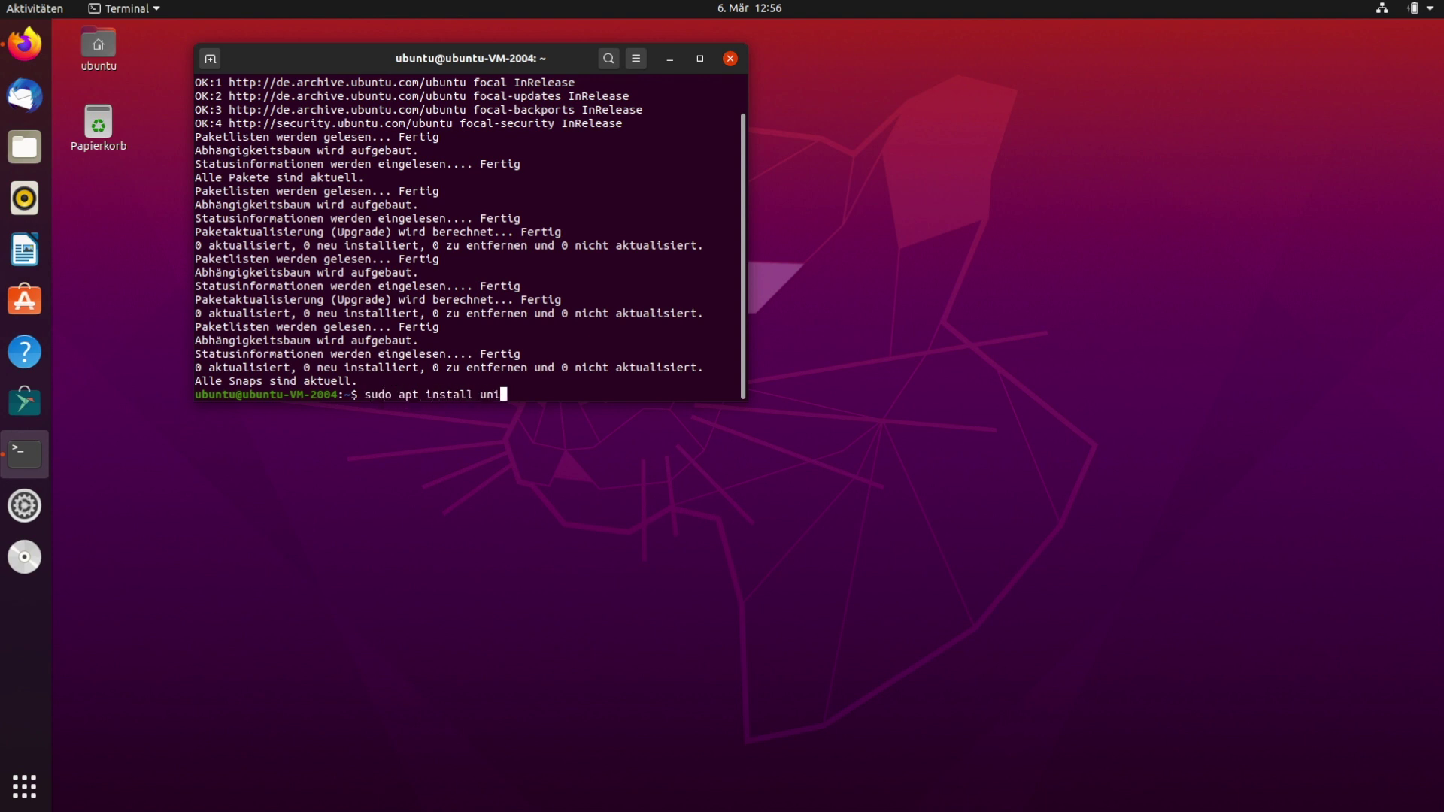
type("ty")
key("BackSpace")
key("BackSpace")
key("BackSpace")
key("BackSpace")
type("butun")
key("BackSpace")
key("BackSpace")
key("BackSpace")
type("ntu-unity-")
type("deskot")
key("BackSpace")
key("BackSpace")
type("top")
key("Return")
type("j")
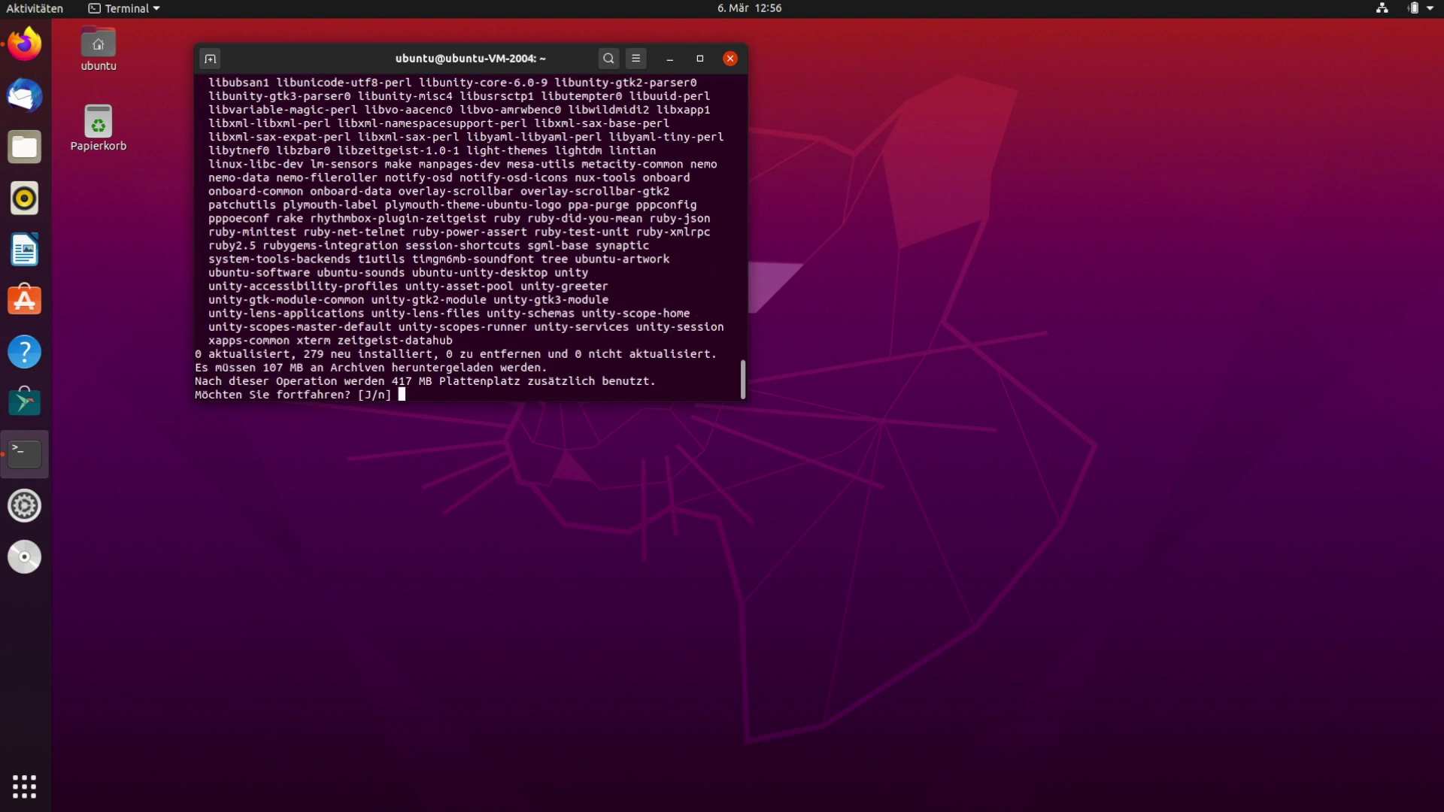
key("Return")
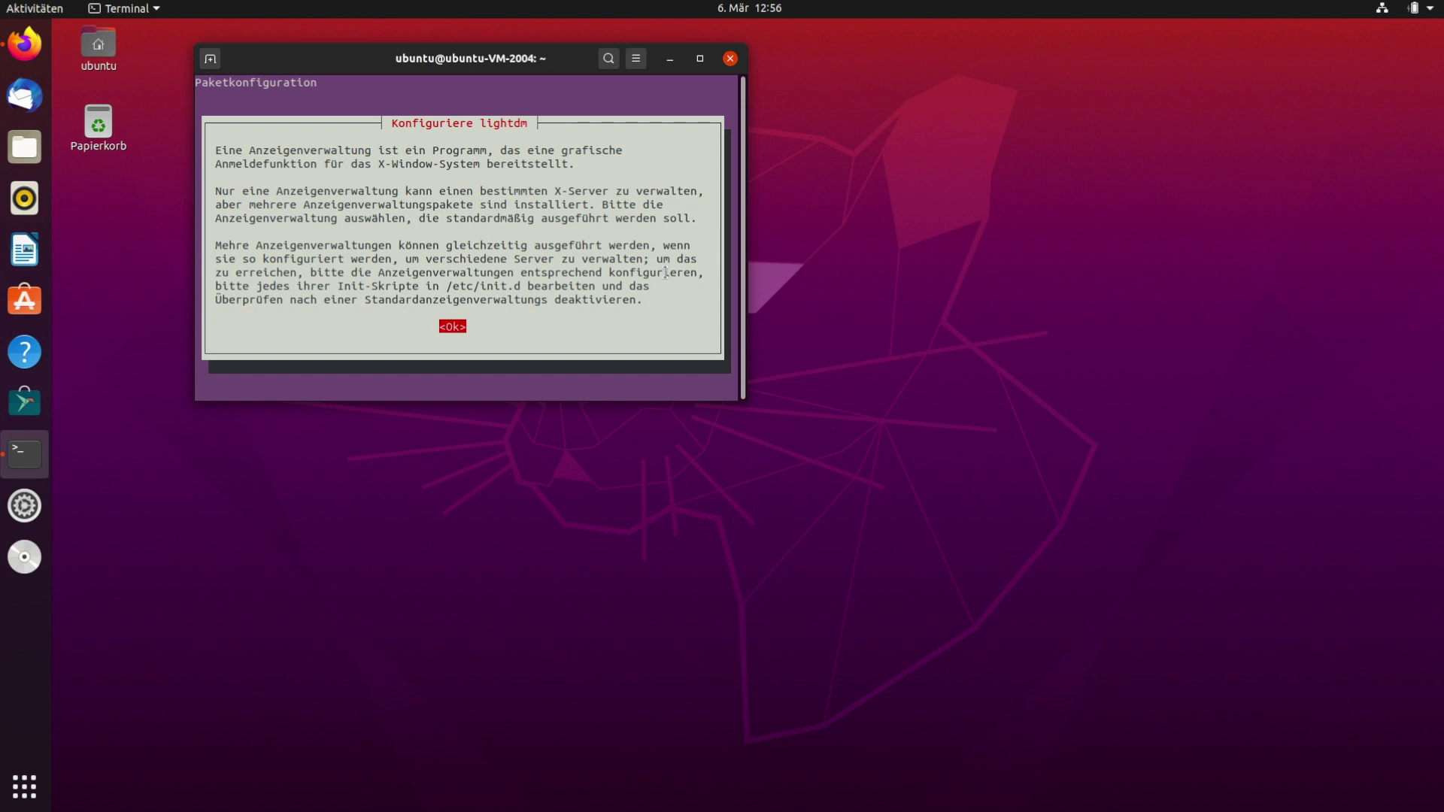
Make lightdm the default display manager and enlarge the terminal window.
key("Return")
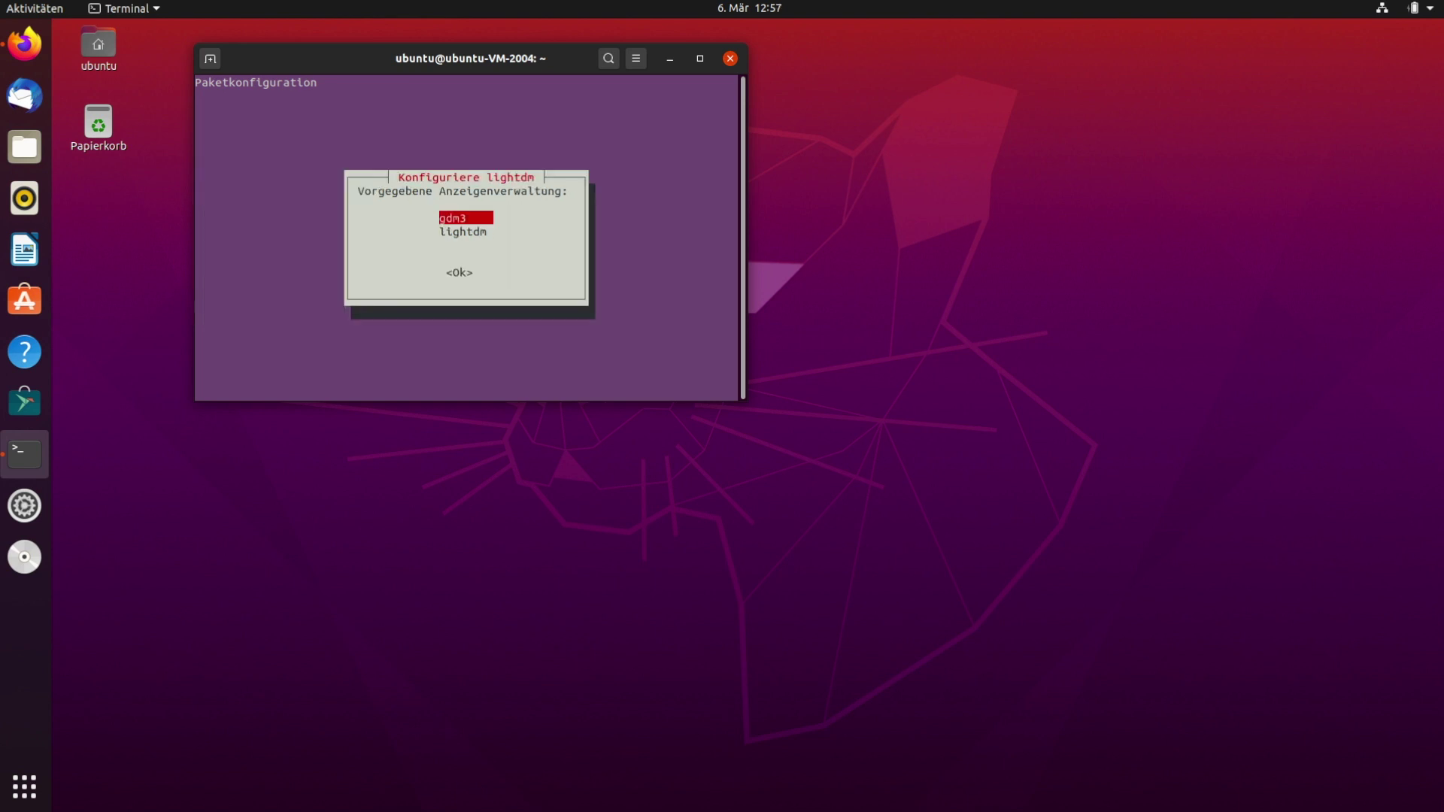
key("Down")
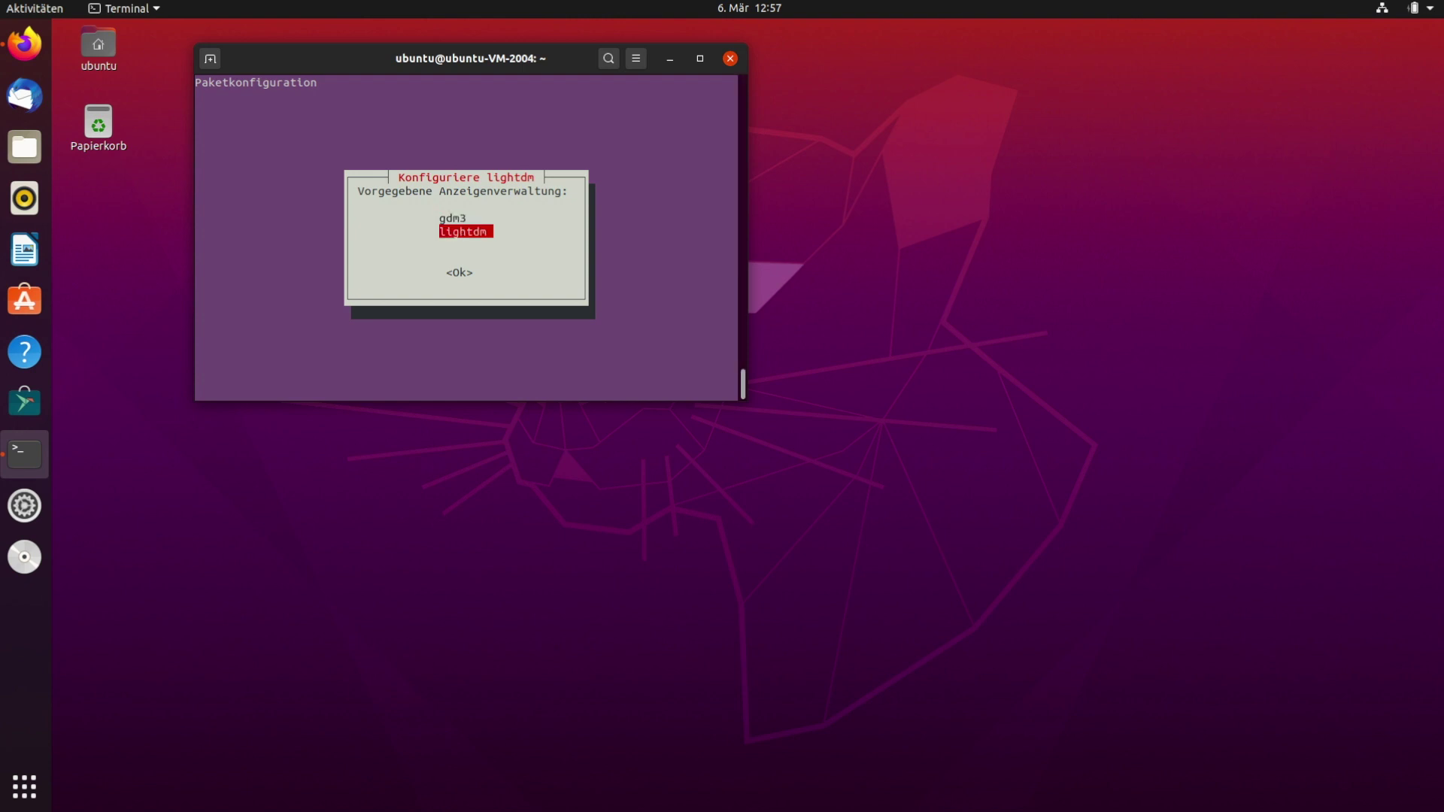
key("Return")
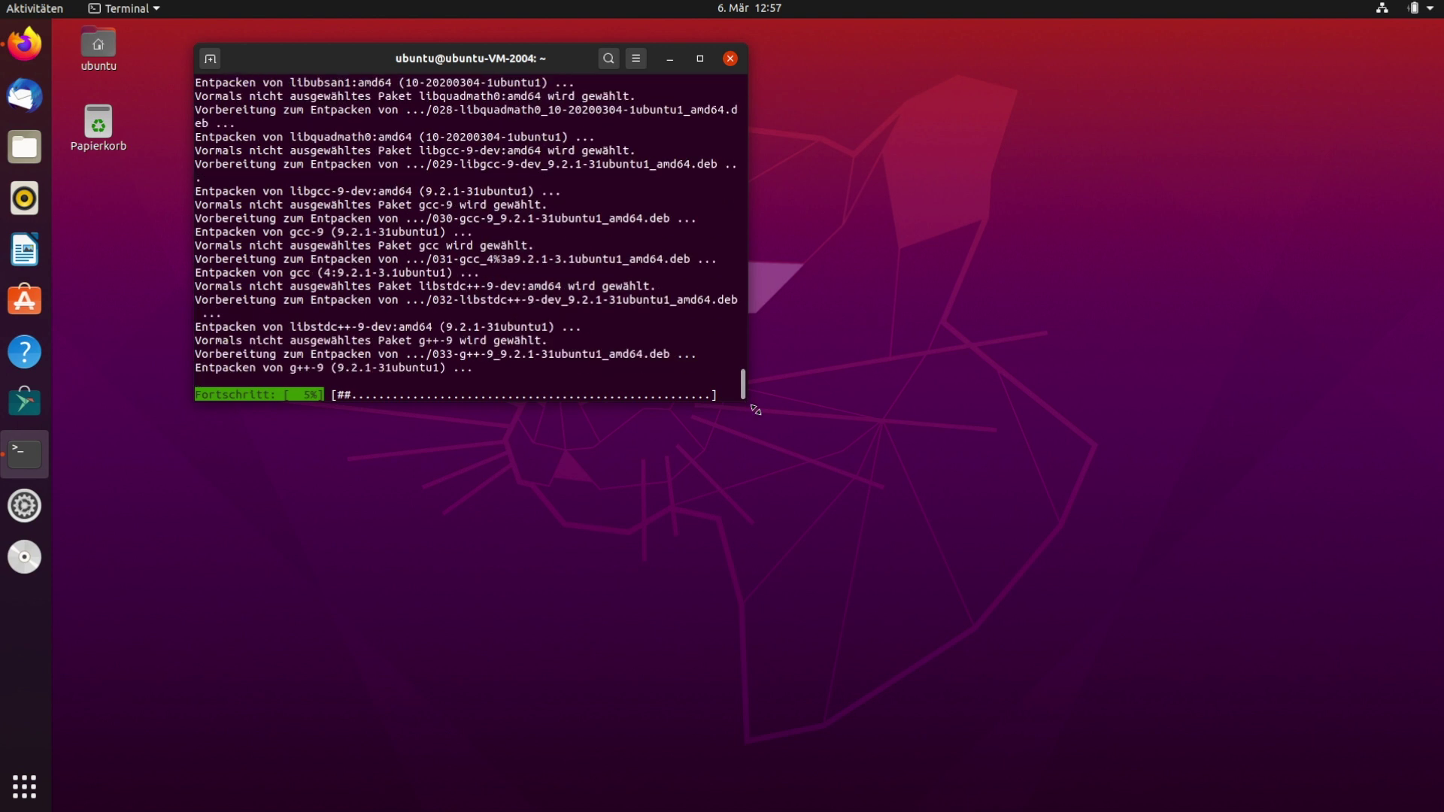
mouse_move(748, 403)
left_mouse_down()
mouse_move(861, 501)
mouse_move(895, 487)
left_mouse_up()
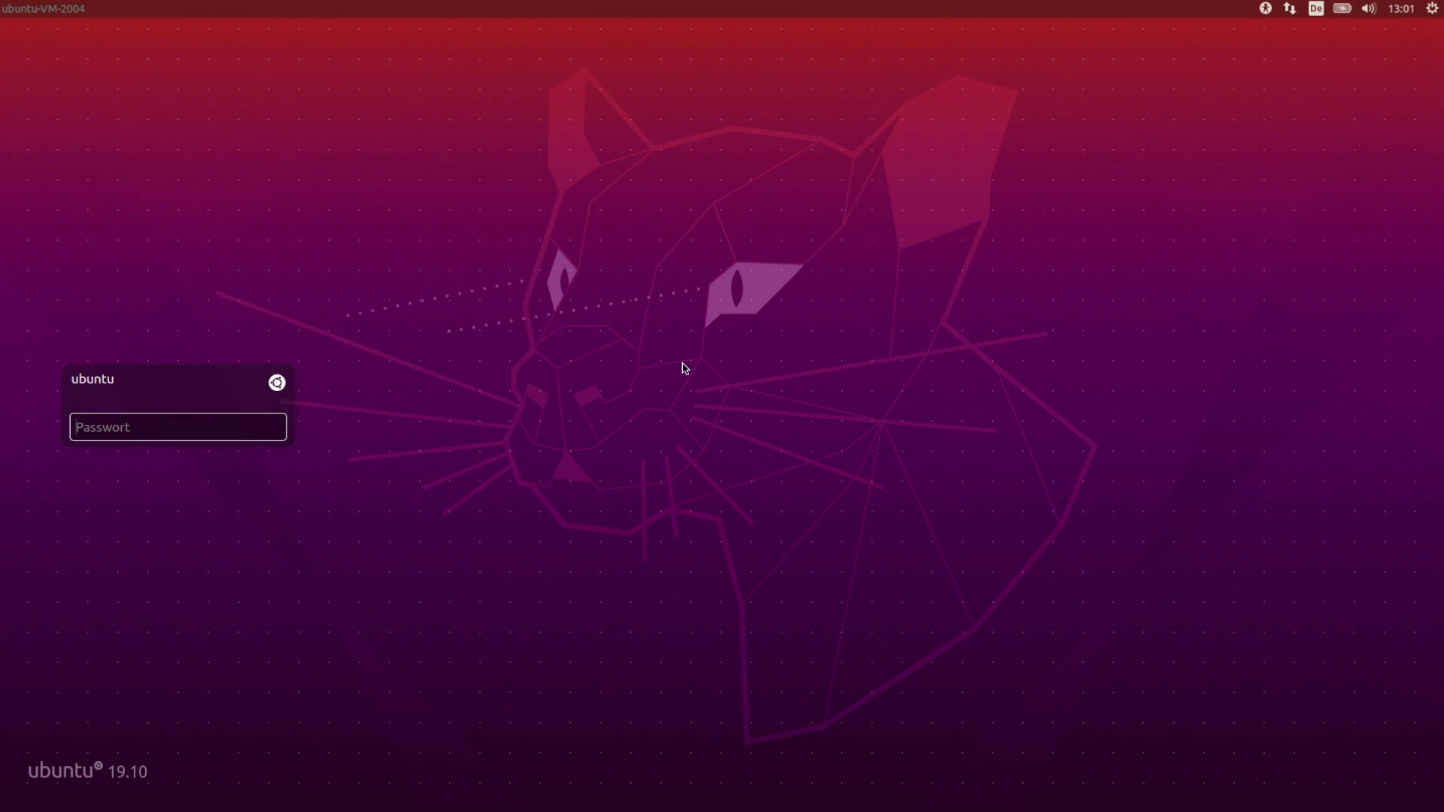
left_click(276, 384)
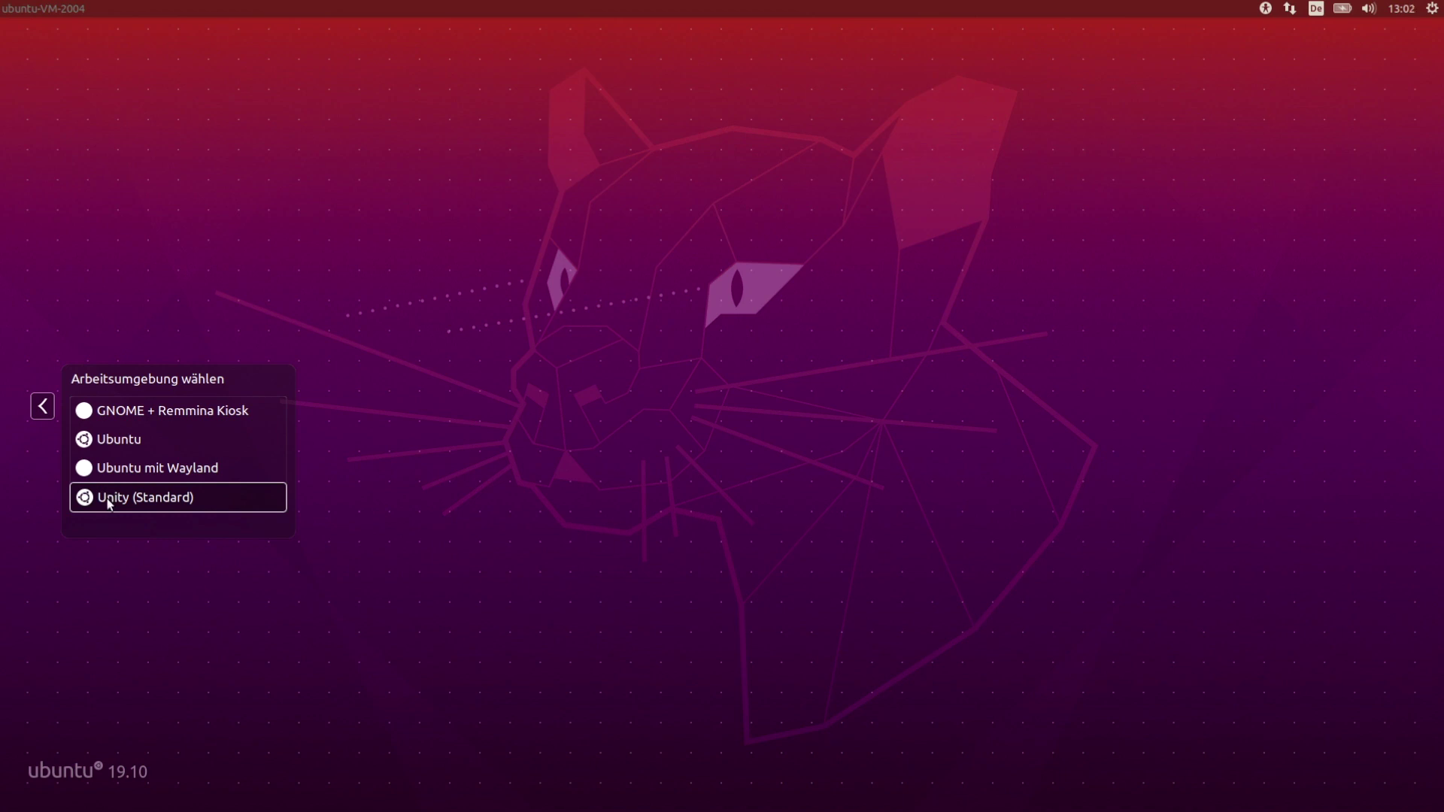
left_click(45, 410)
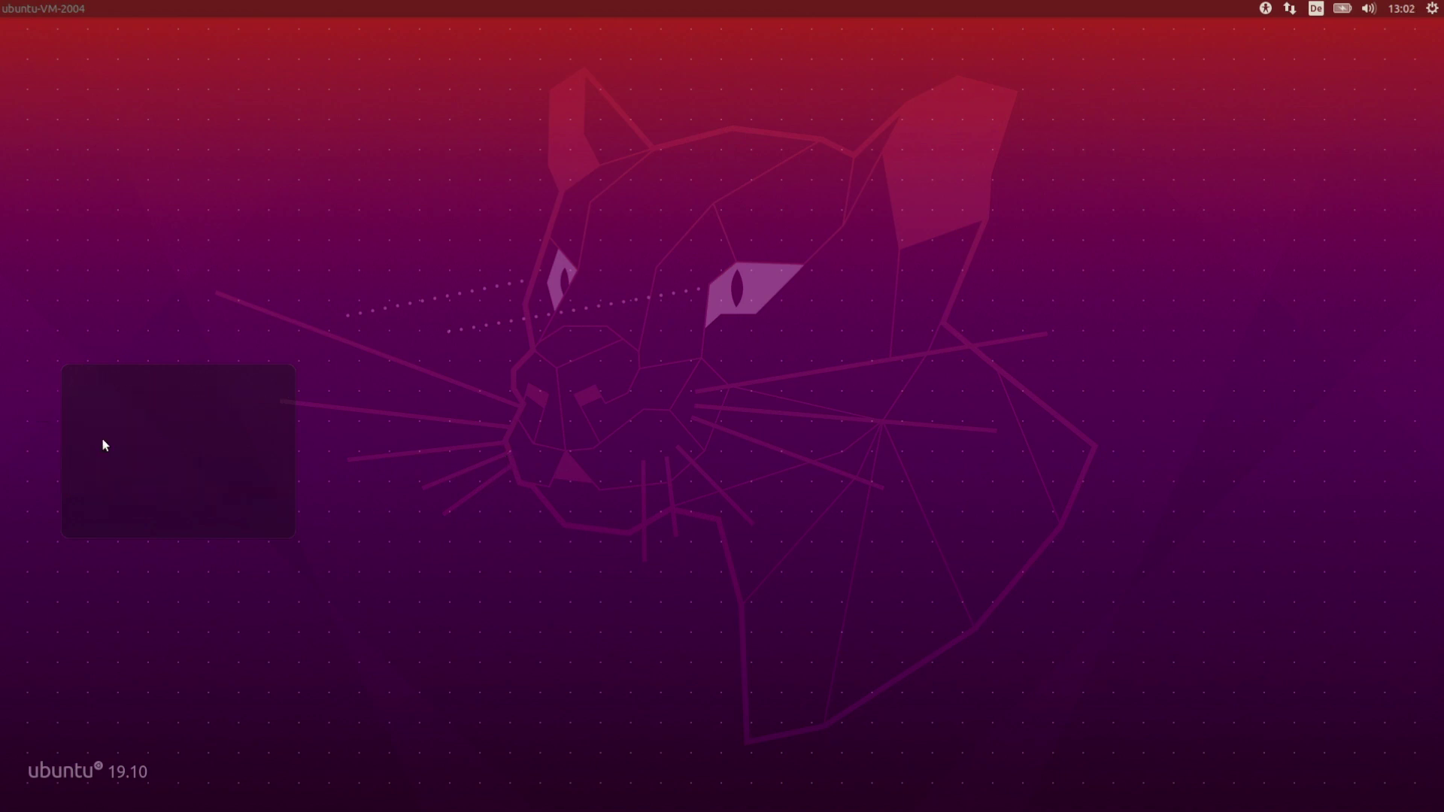
type("u")
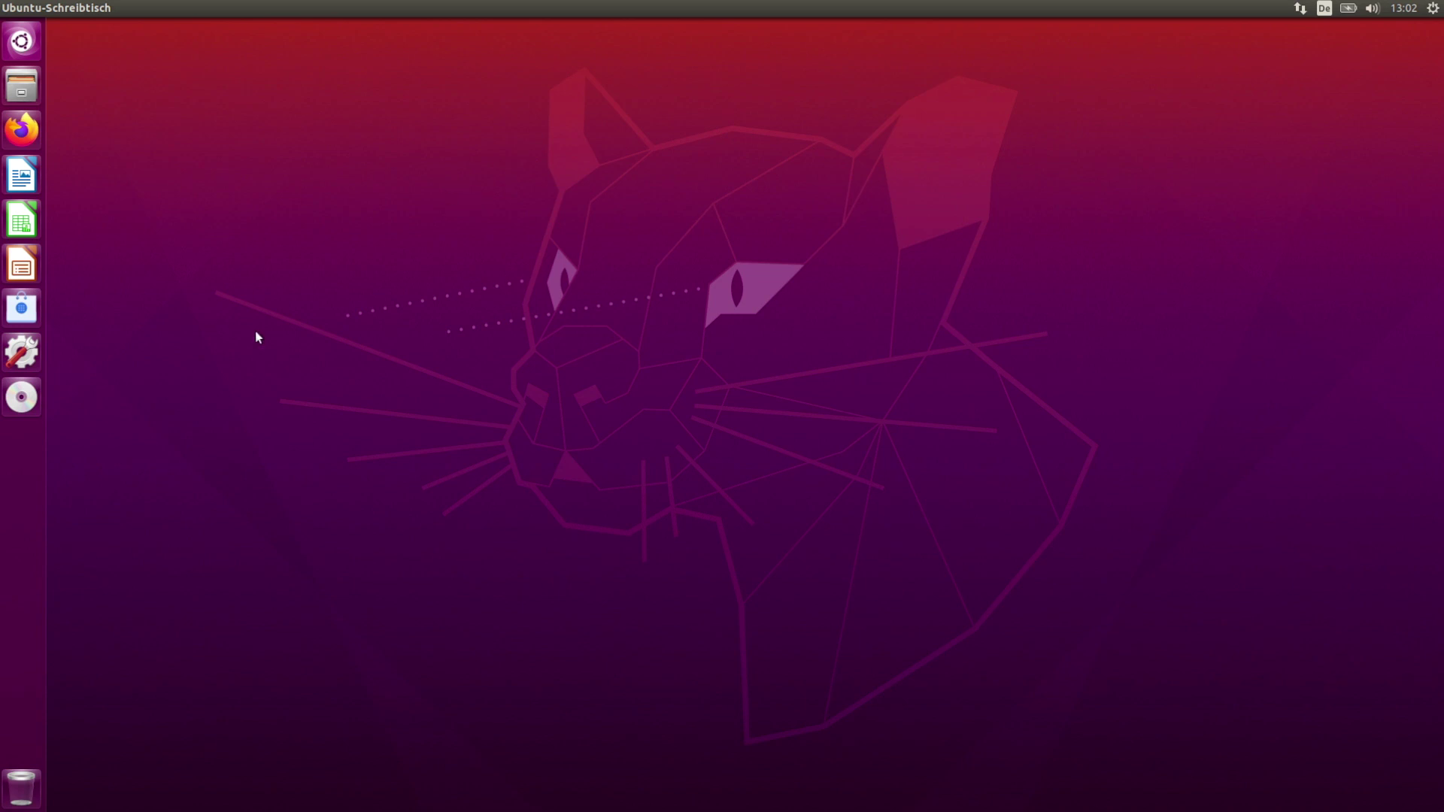
Launch Terminal from the Unity application search.
left_click(23, 42)
type("termian")
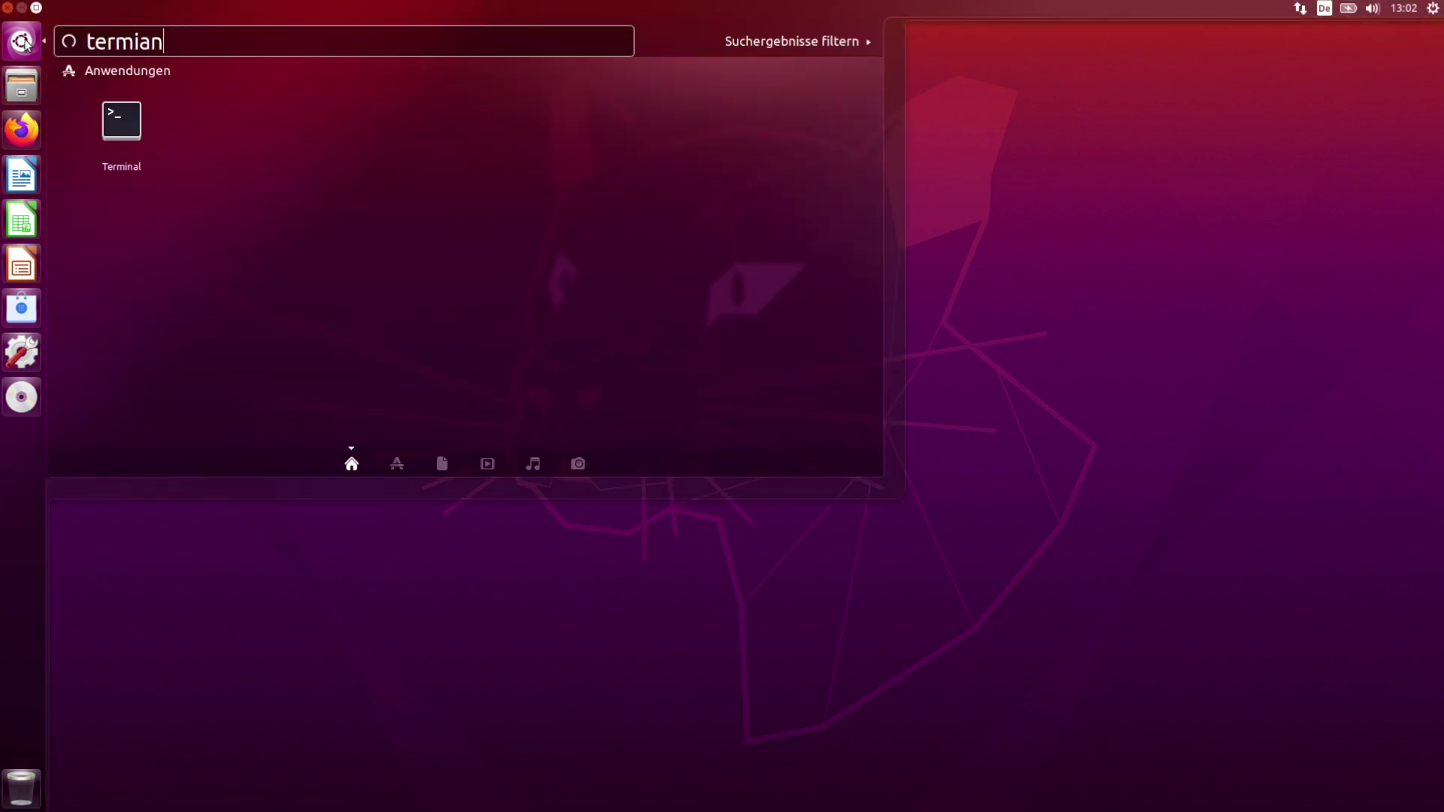
key("BackSpace")
key("BackSpace")
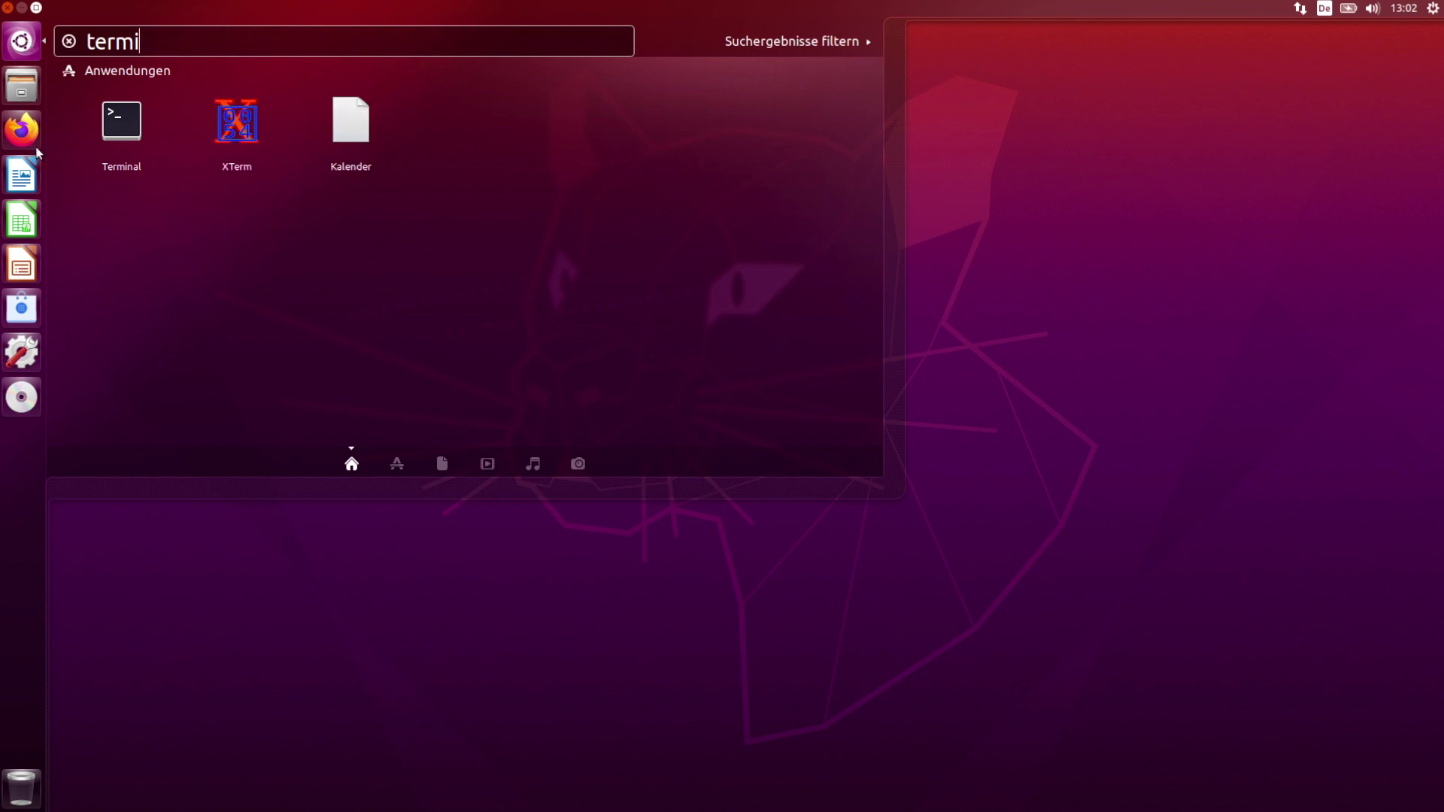
left_click(111, 125)
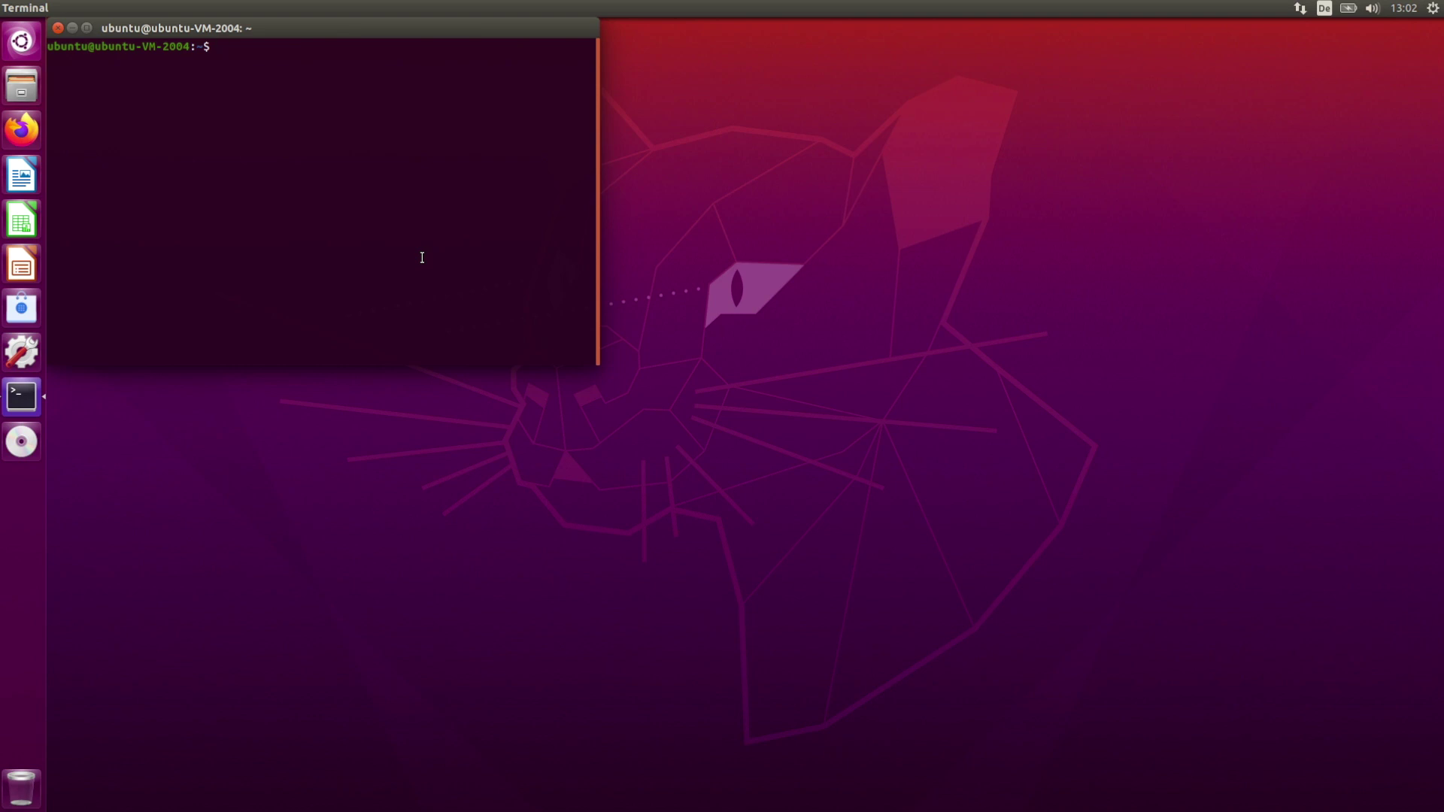
Run df -h, highlight the /dev/sda5 row, then move and minimize the terminal.
type("df -h")
key("Return")
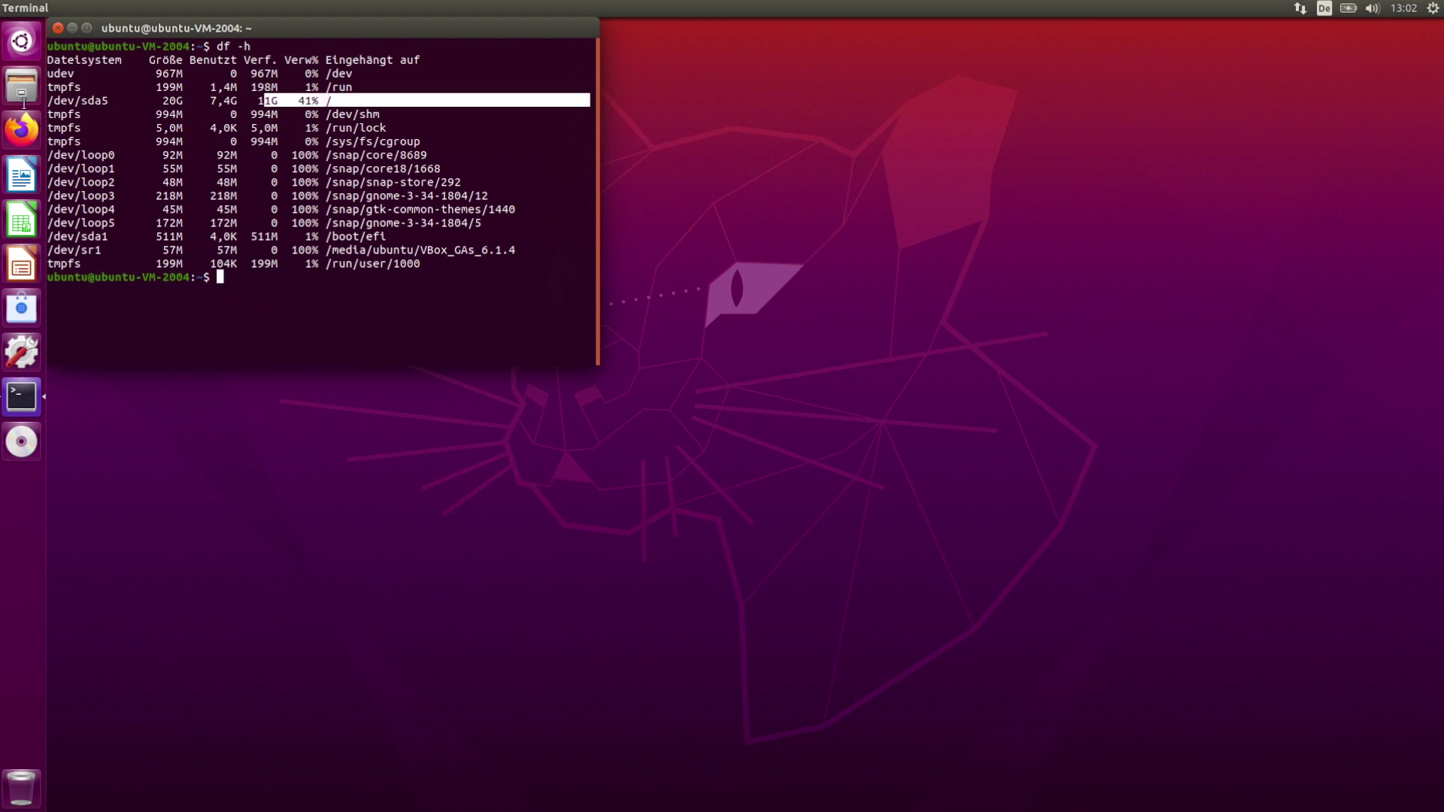
left_click_drag(587, 100, 47, 101)
left_click(408, 114)
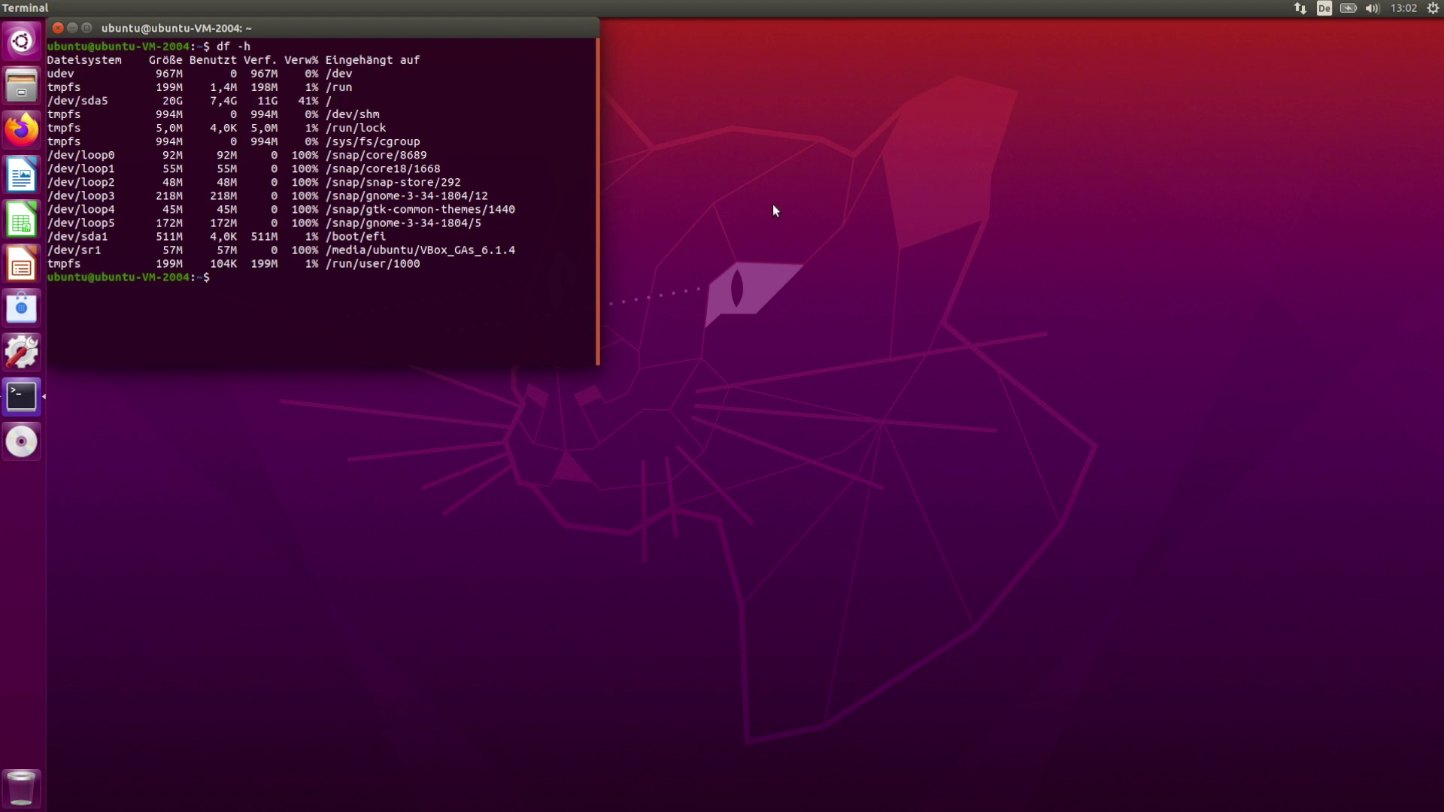
left_click_drag(331, 30, 392, 115)
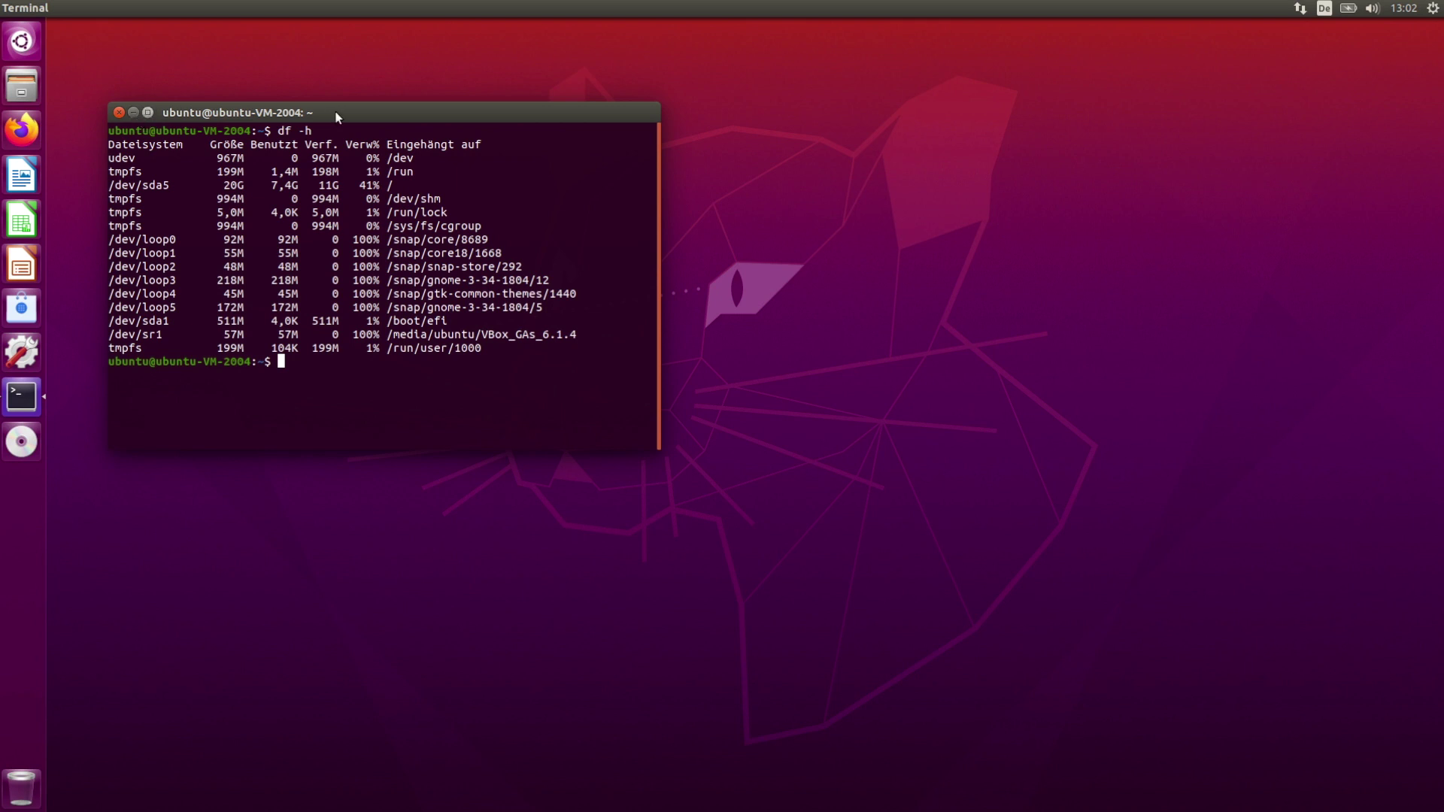
left_click(135, 112)
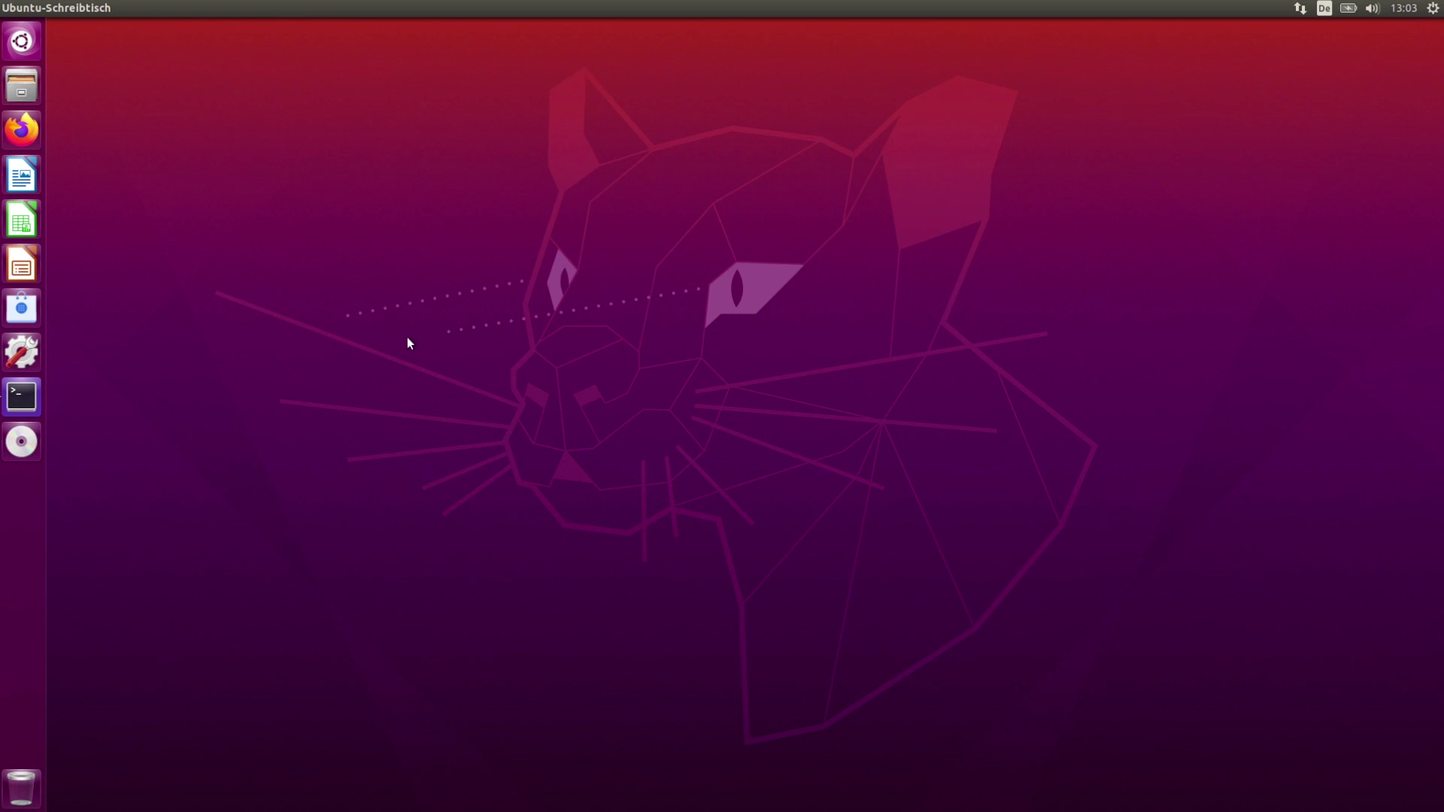
In Appearance settings, set the starry mountain sky wallpaper and dismiss the problem report.
left_click(21, 351)
left_click(474, 297)
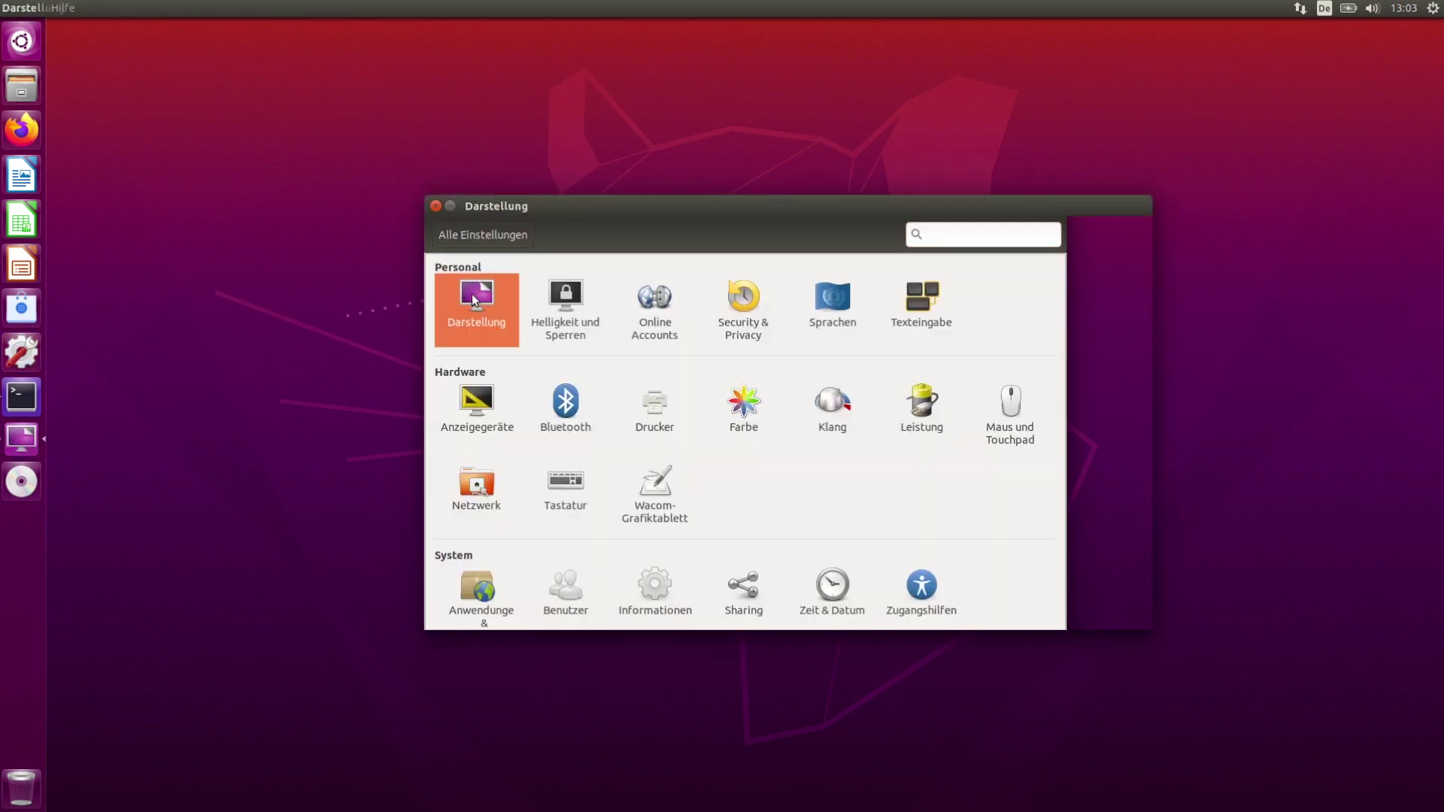
left_click(564, 280)
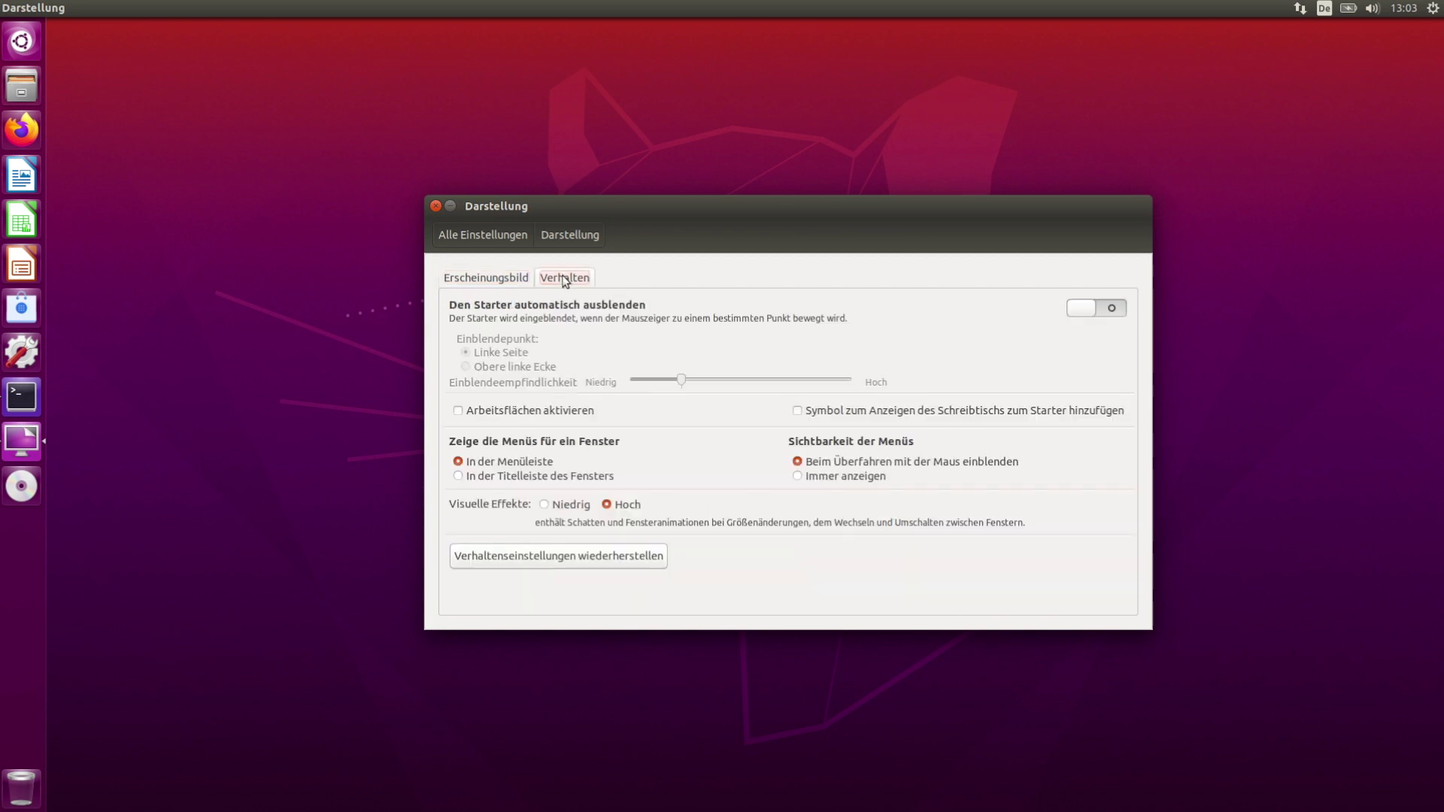
left_click(510, 278)
left_click(1035, 352)
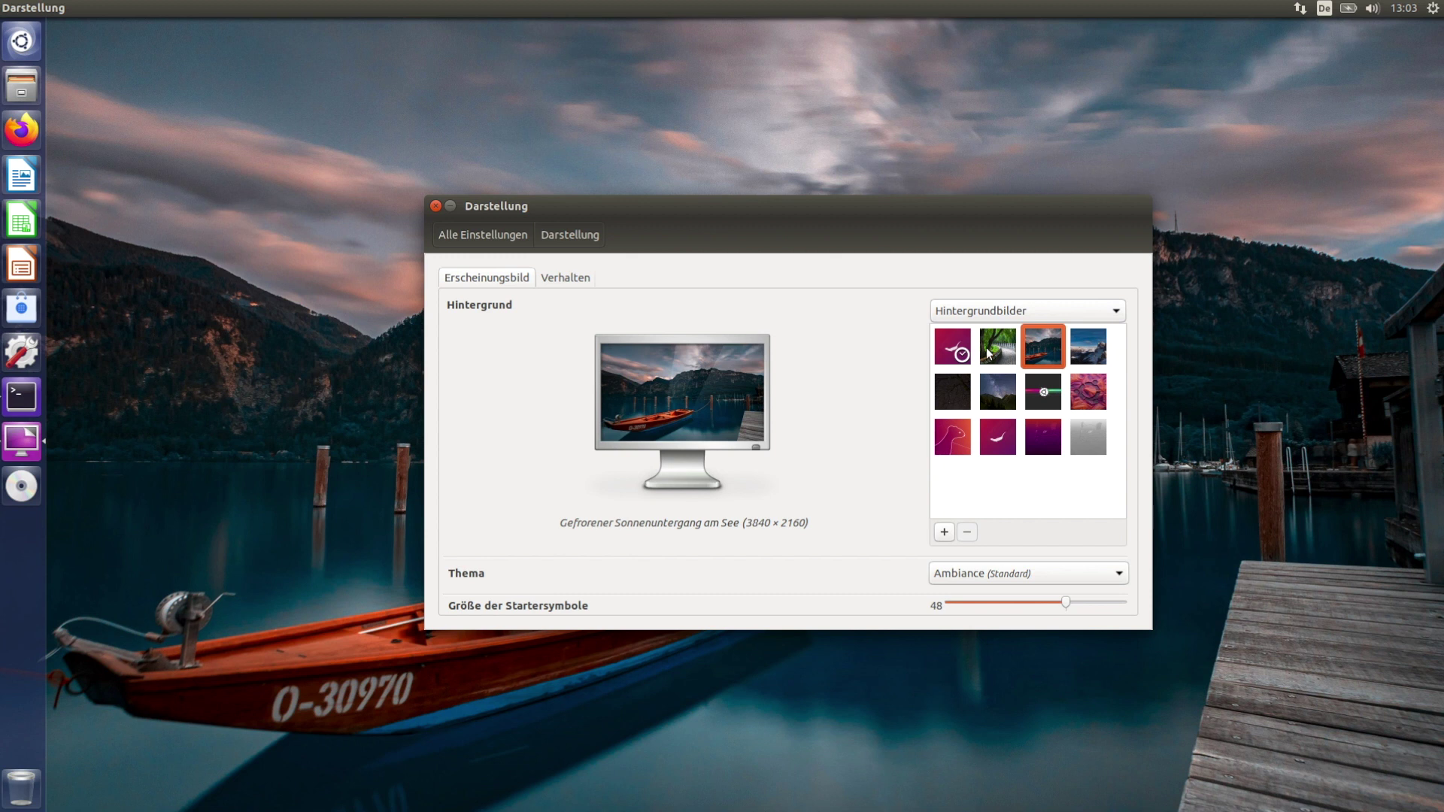
left_click(997, 346)
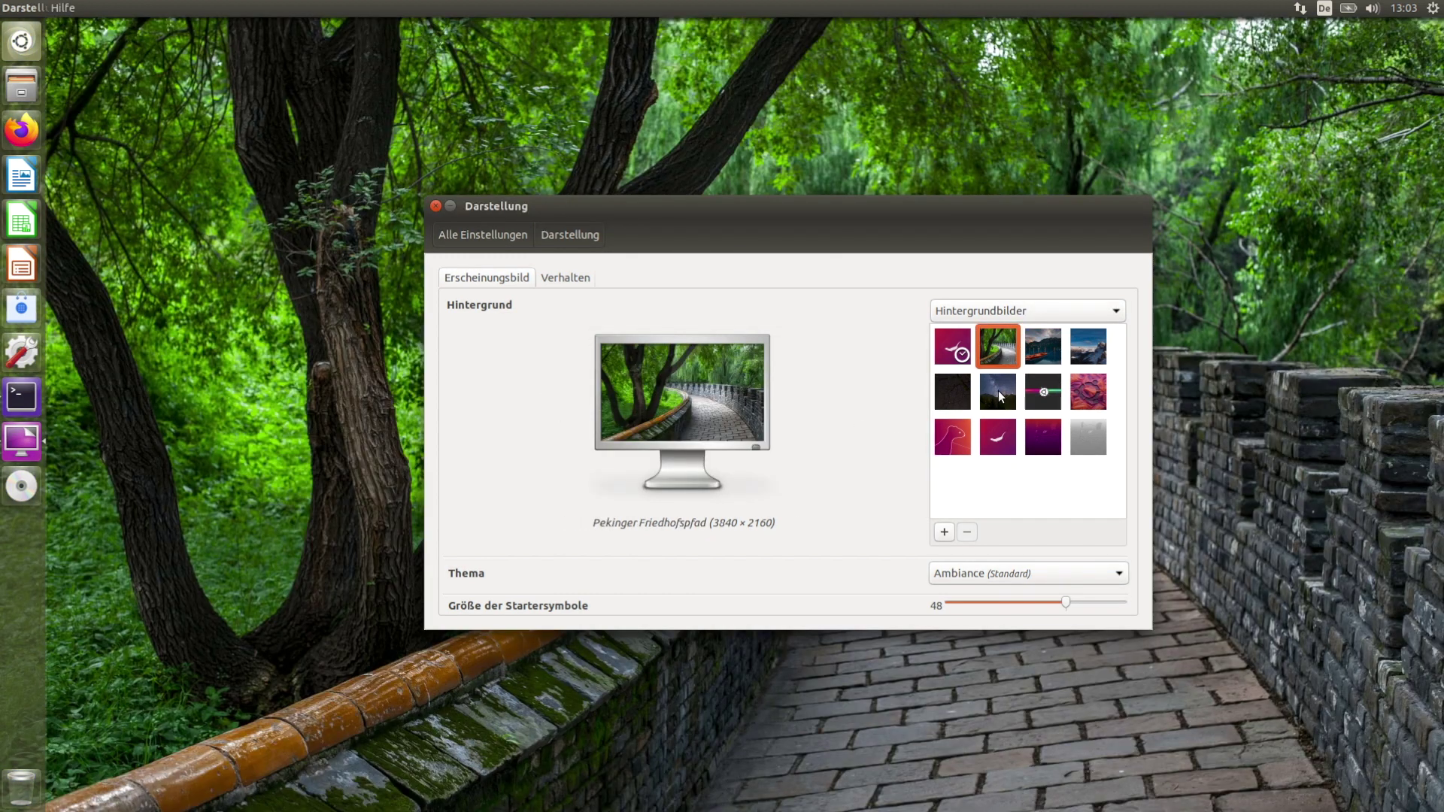
left_click(999, 394)
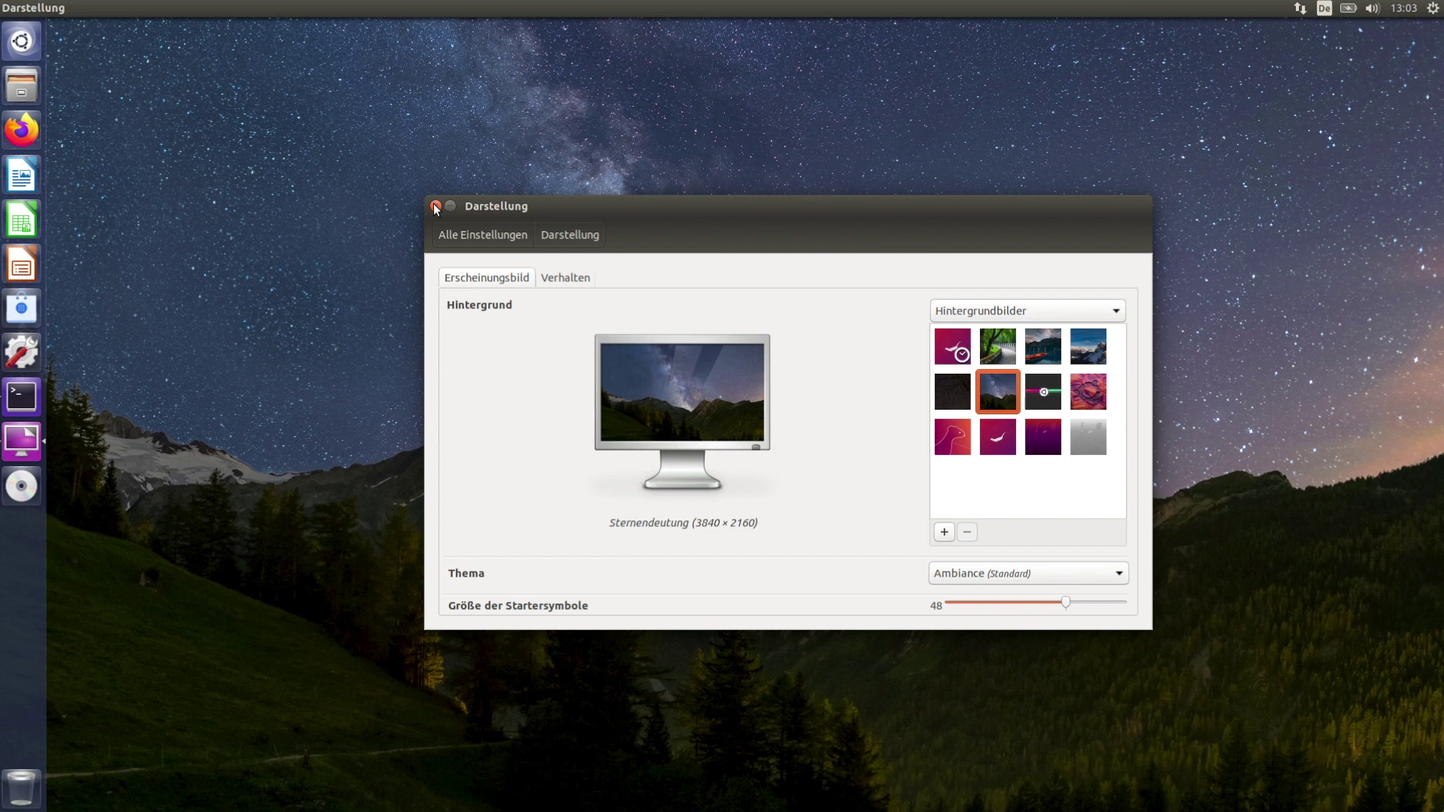
left_click(435, 206)
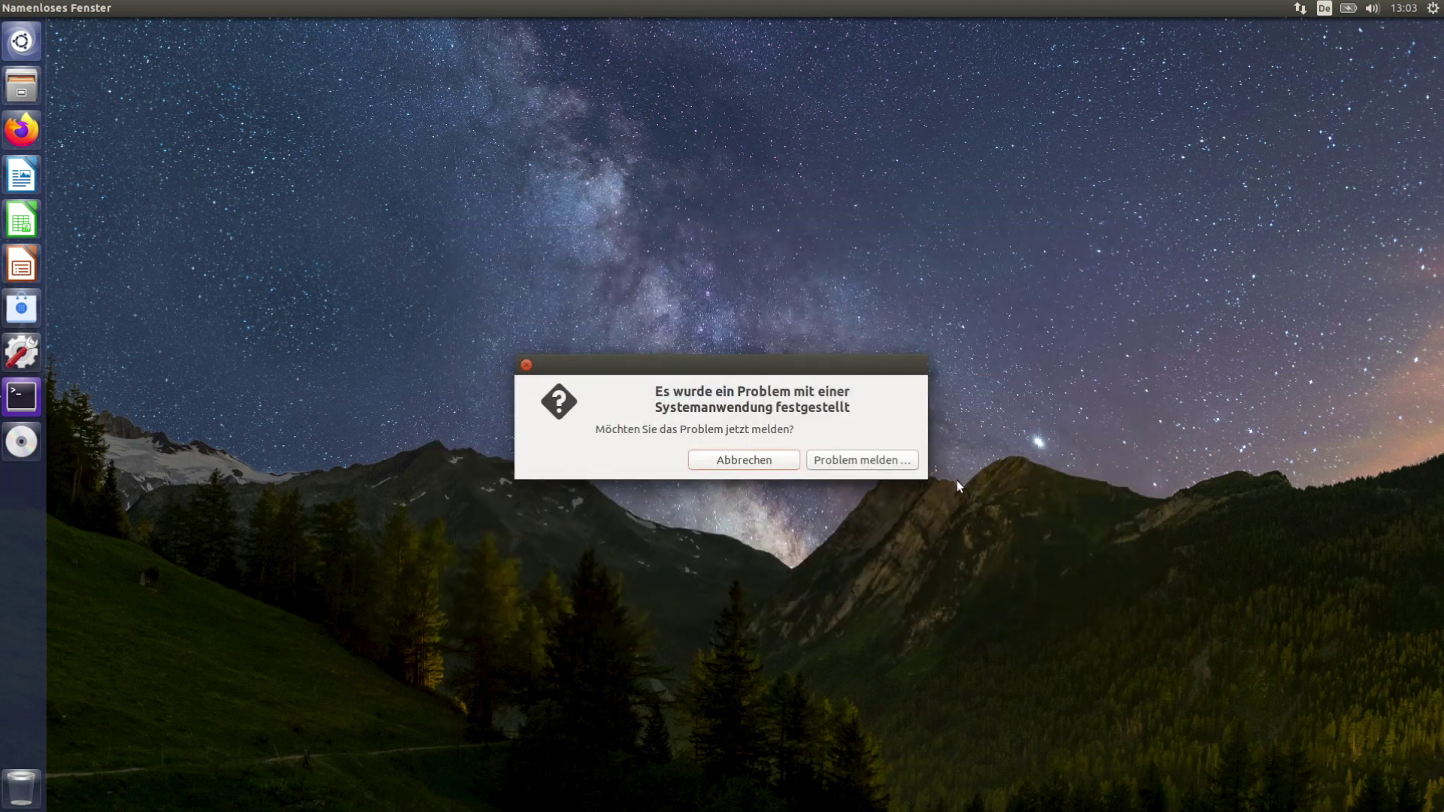
left_click(742, 461)
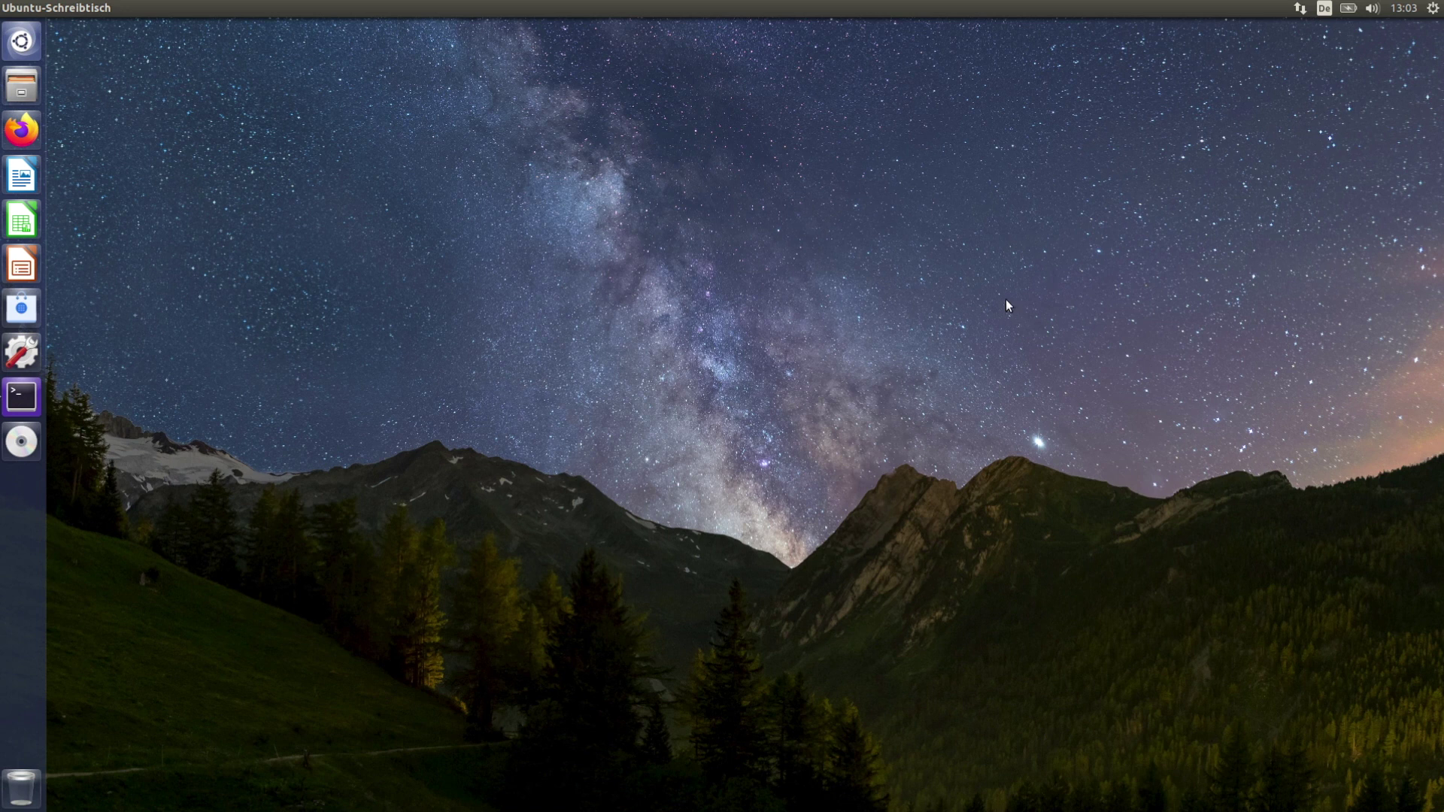
Clear the terminal and show the kernel version, 5.4.0-14-generic, with uname -r.
left_click(20, 396)
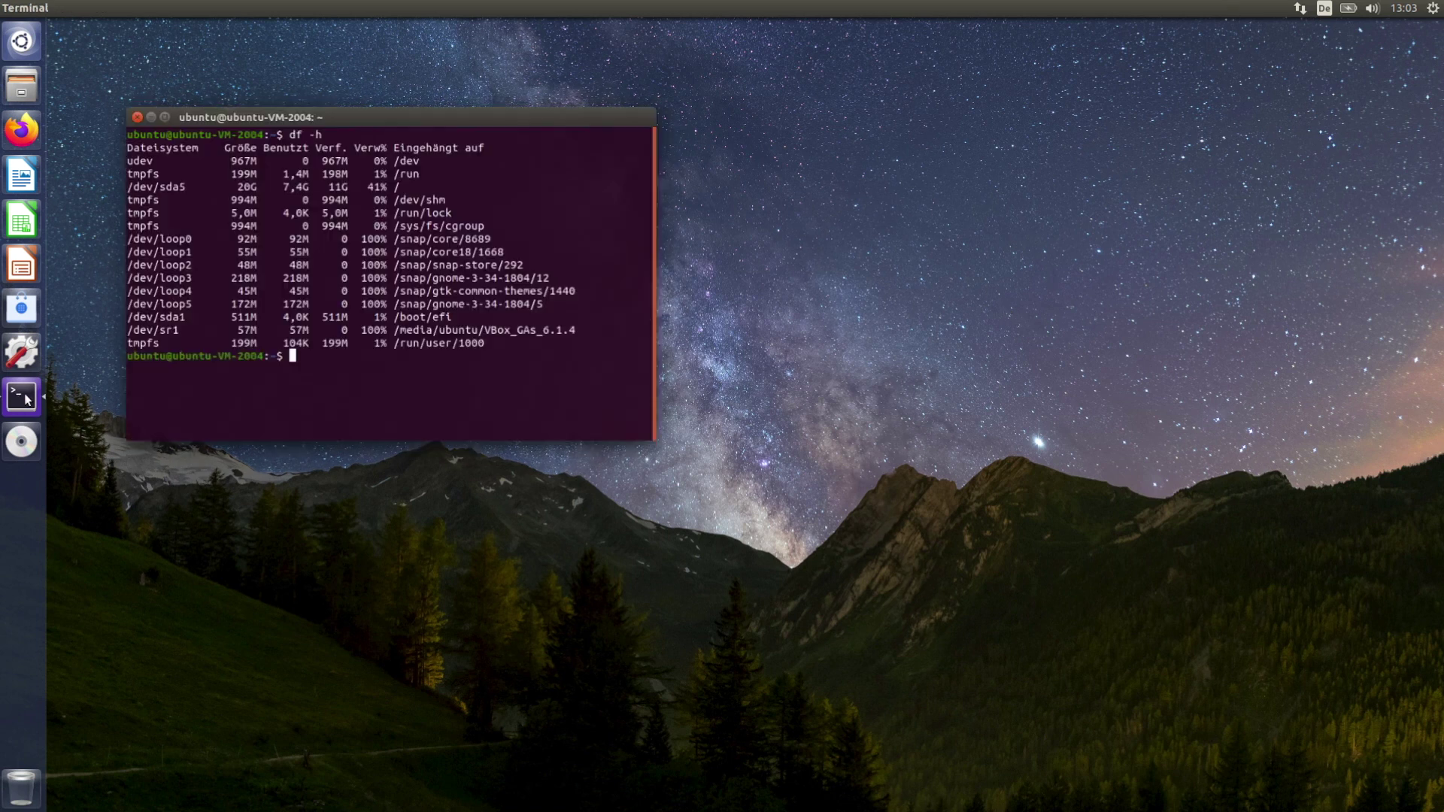
type("clear")
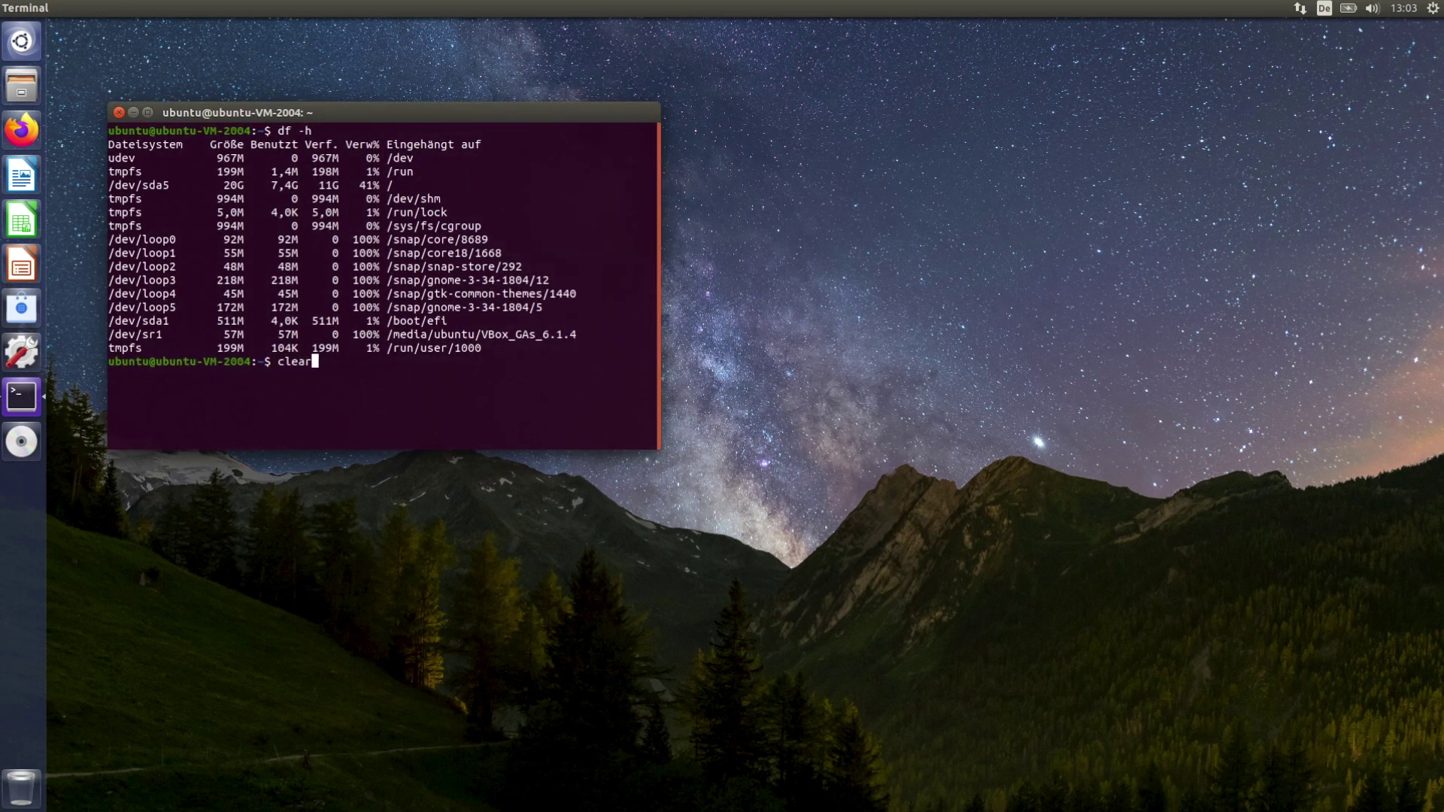
key("Return")
type("un")
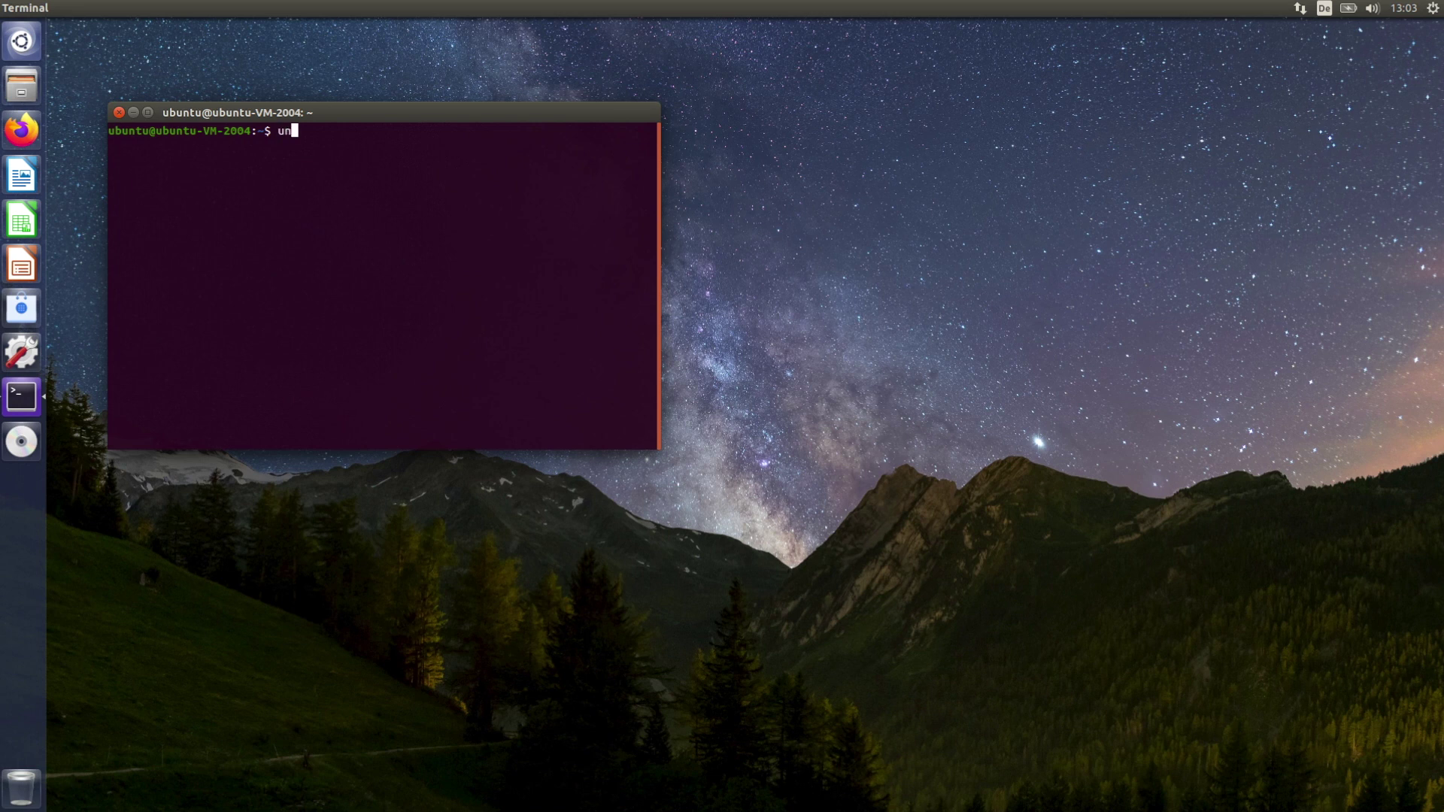
type("ra")
key("BackSpace")
key("BackSpace")
type("ame -")
type("r")
key("Return")
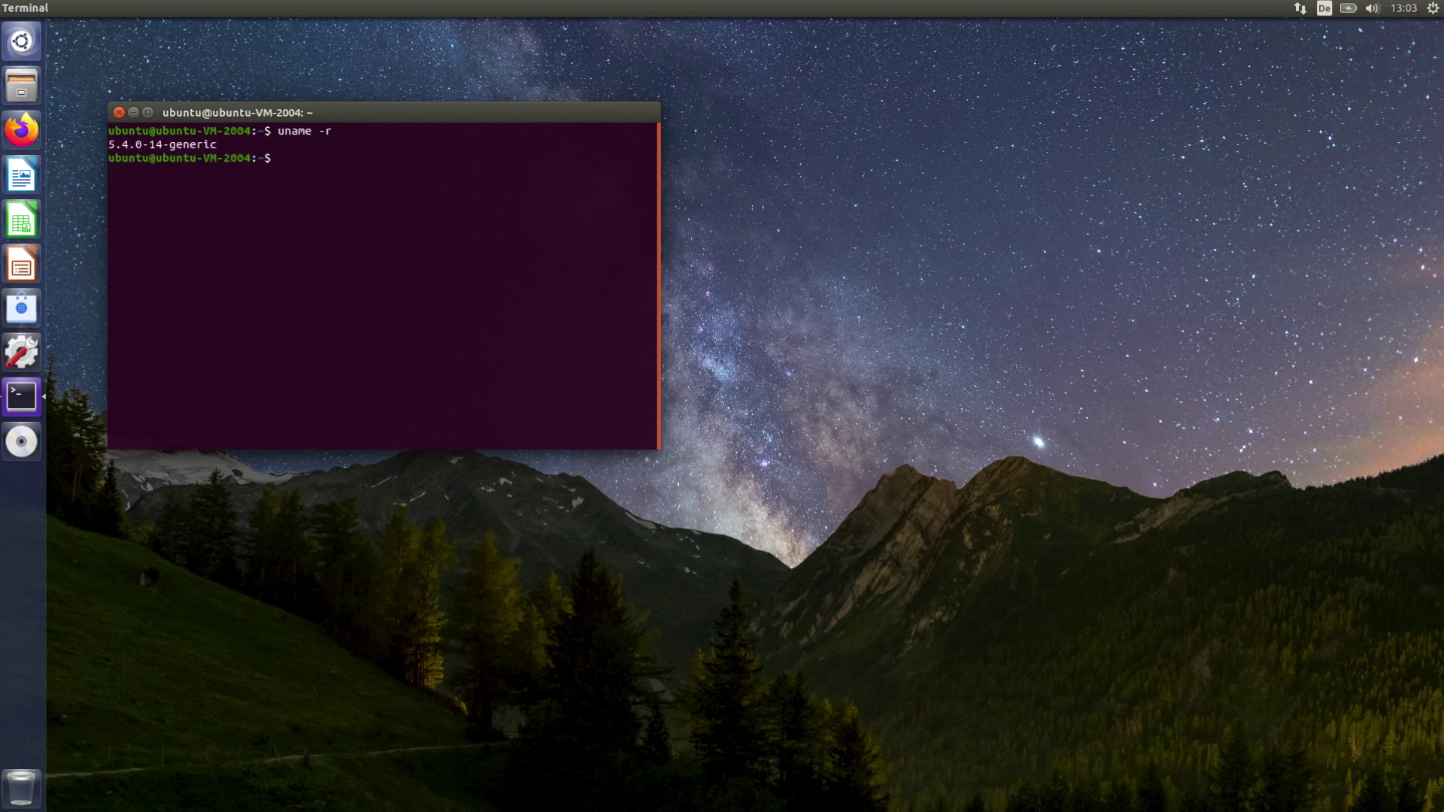
Check the browser and mail versions: Firefox 74.0 and Thunderbird 68.5.0.
type("firefox -")
type("v")
key("Return")
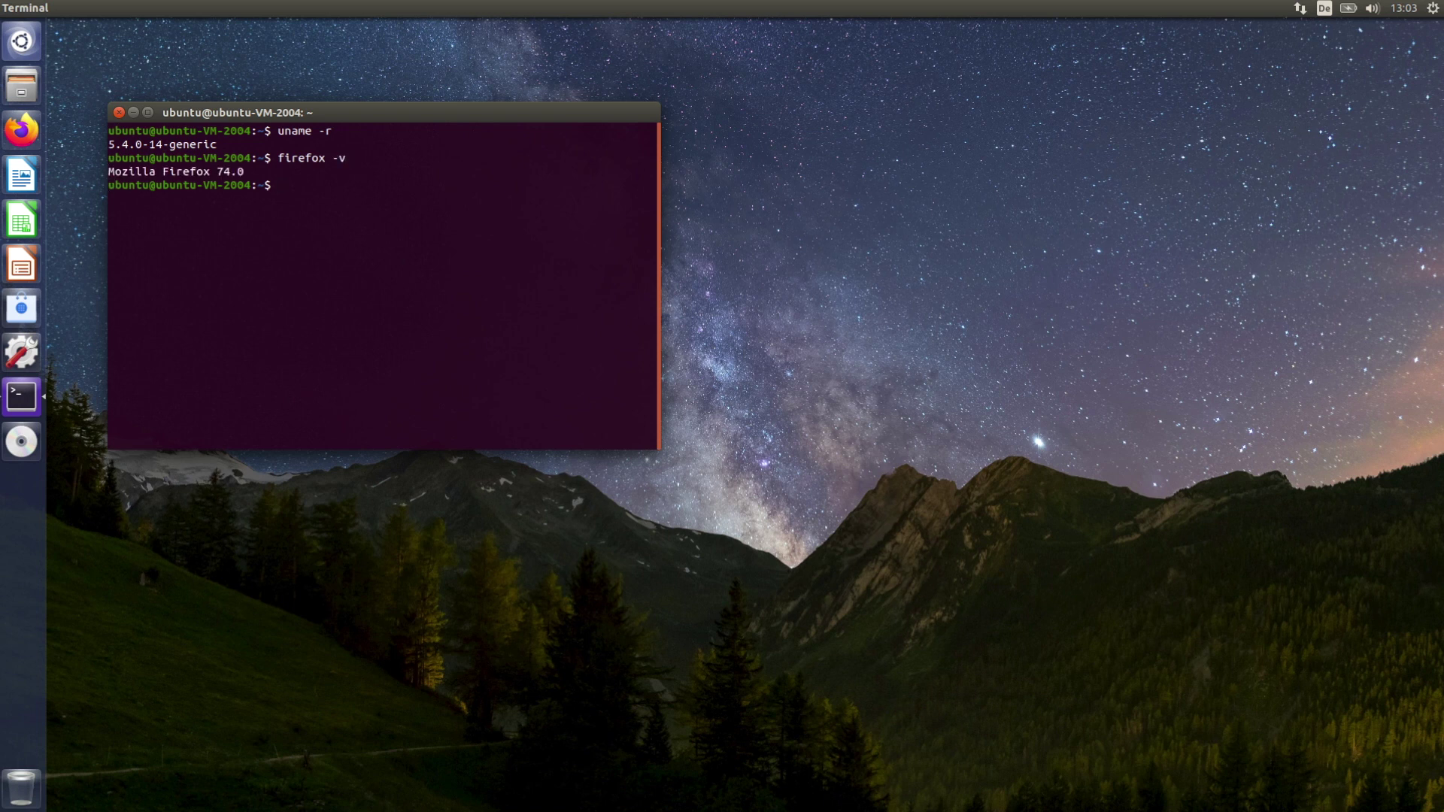
type("thunderbird -v")
key("Return")
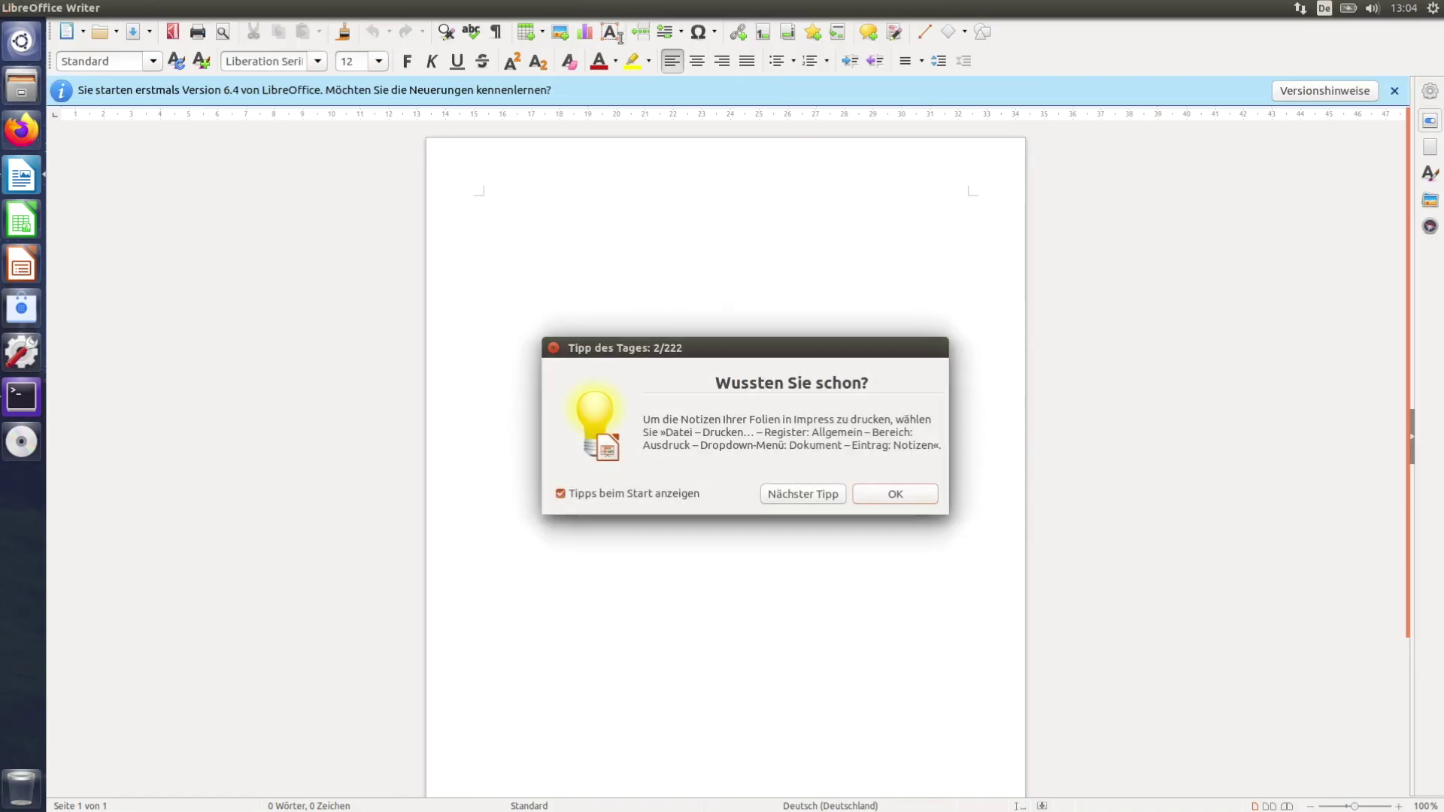
Disable Writer's startup tips and read version 6.4.0.3 in Help > About LibreOffice.
left_click(669, 494)
left_click(884, 493)
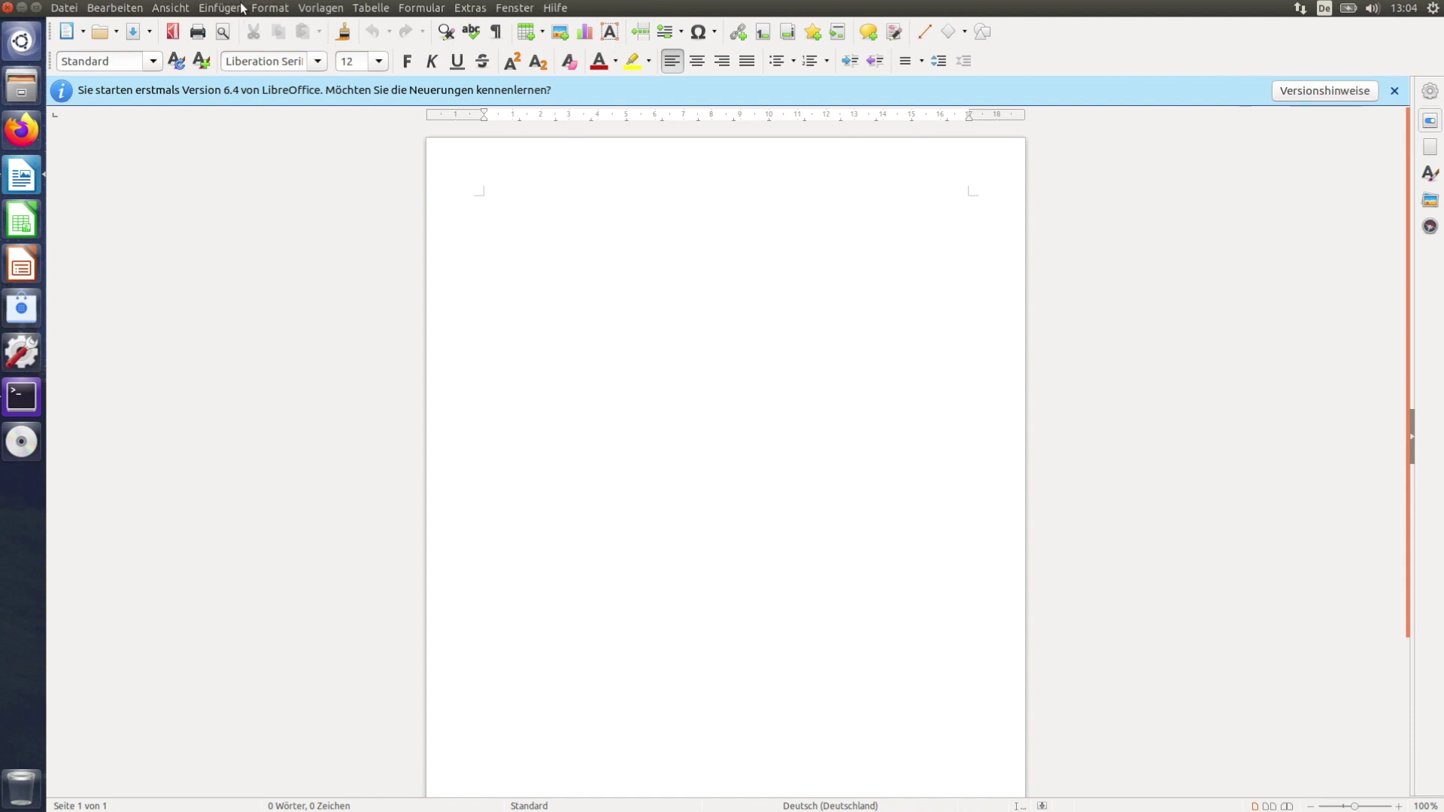
left_click(555, 8)
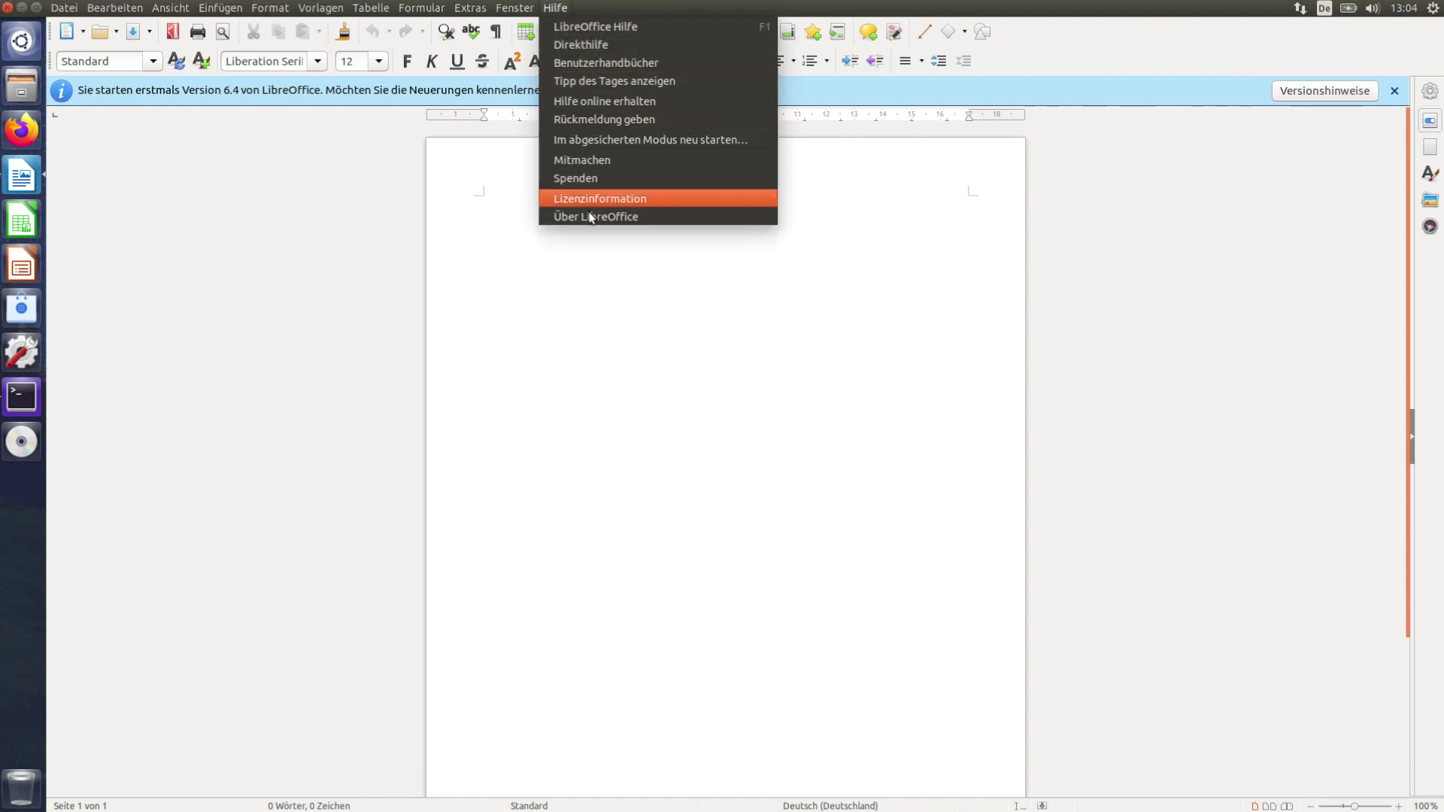
left_click(591, 217)
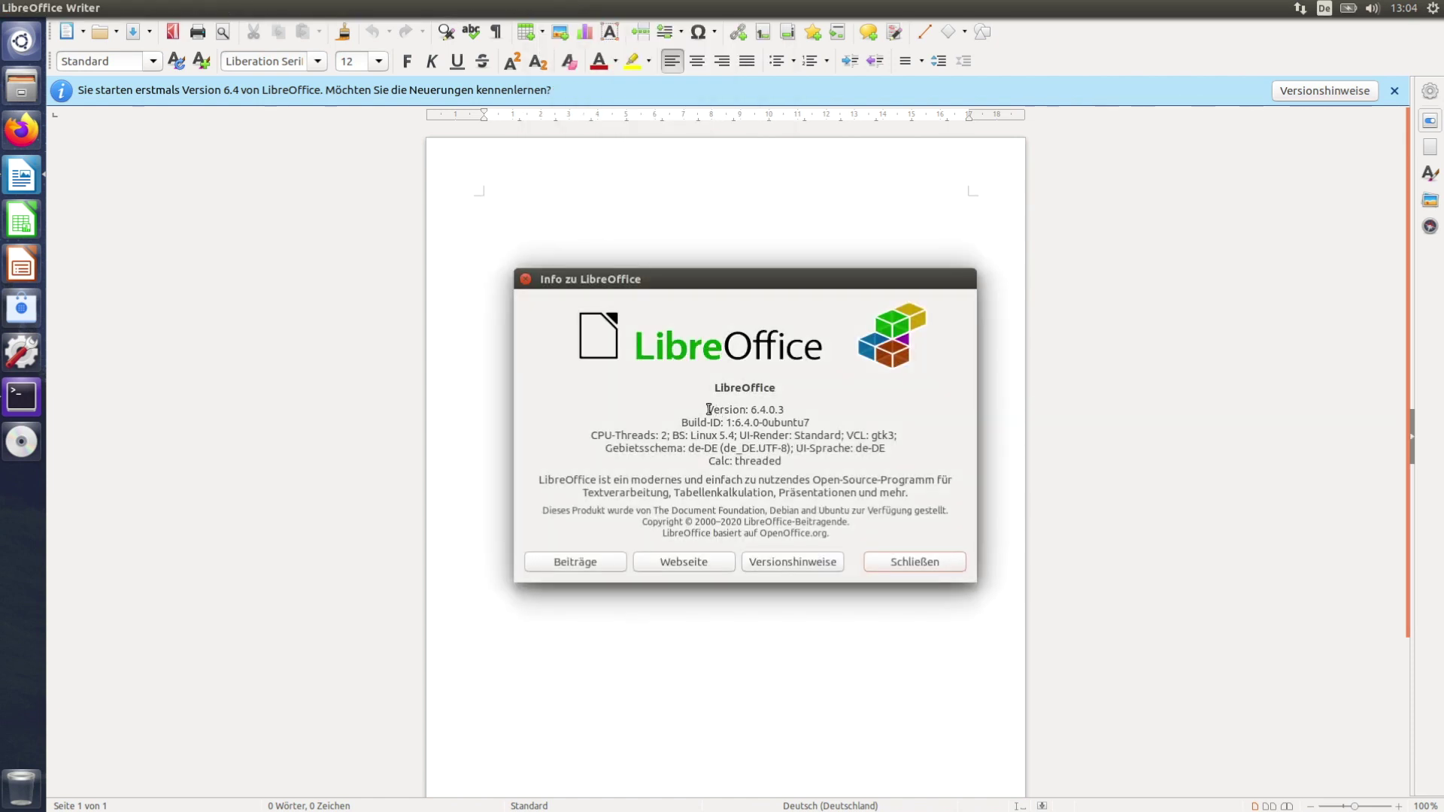
left_click_drag(707, 410, 818, 413)
left_click(930, 567)
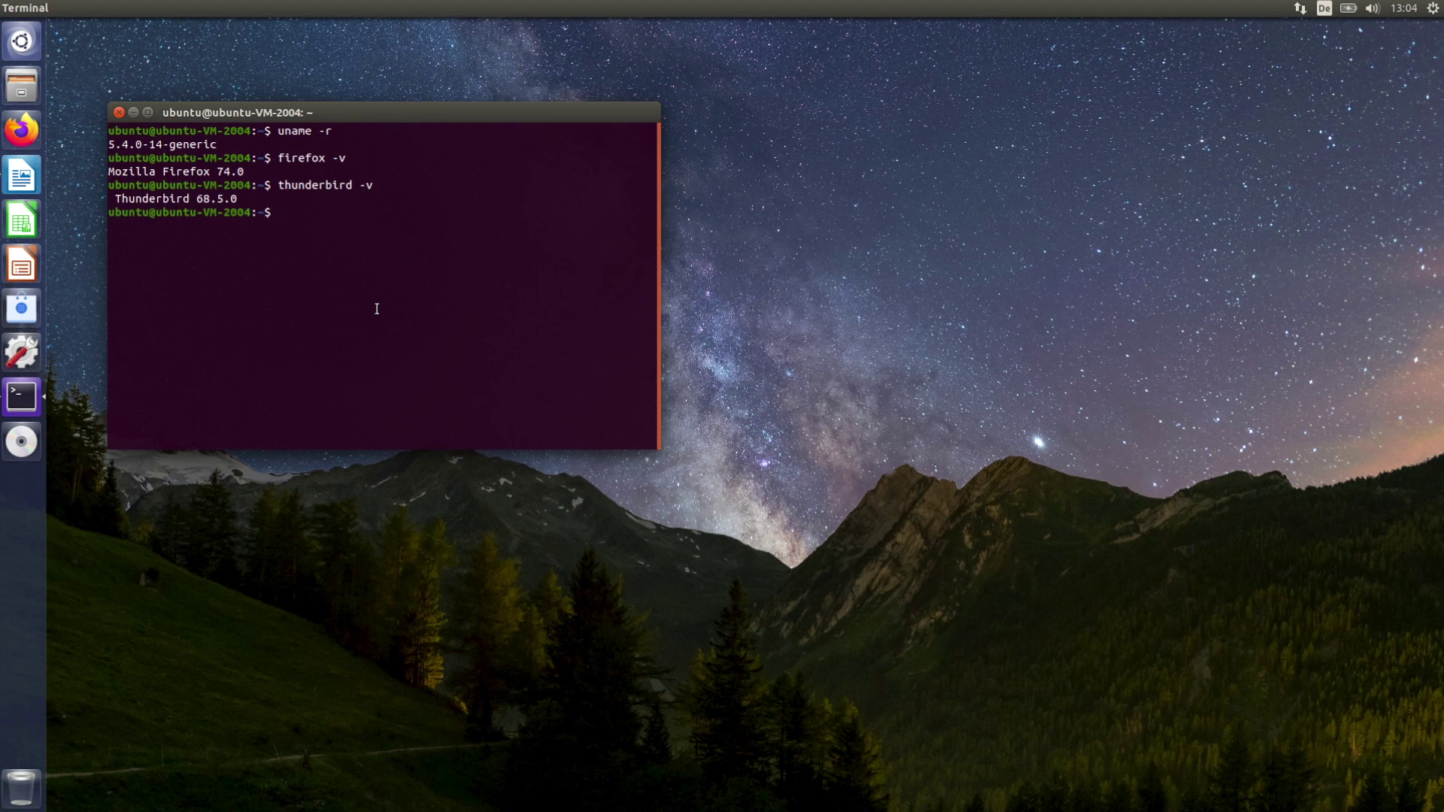
Check the Unity version with unity --version (7.5.0), shift the terminal right, and open the Dash.
type("unity --v")
key("Return")
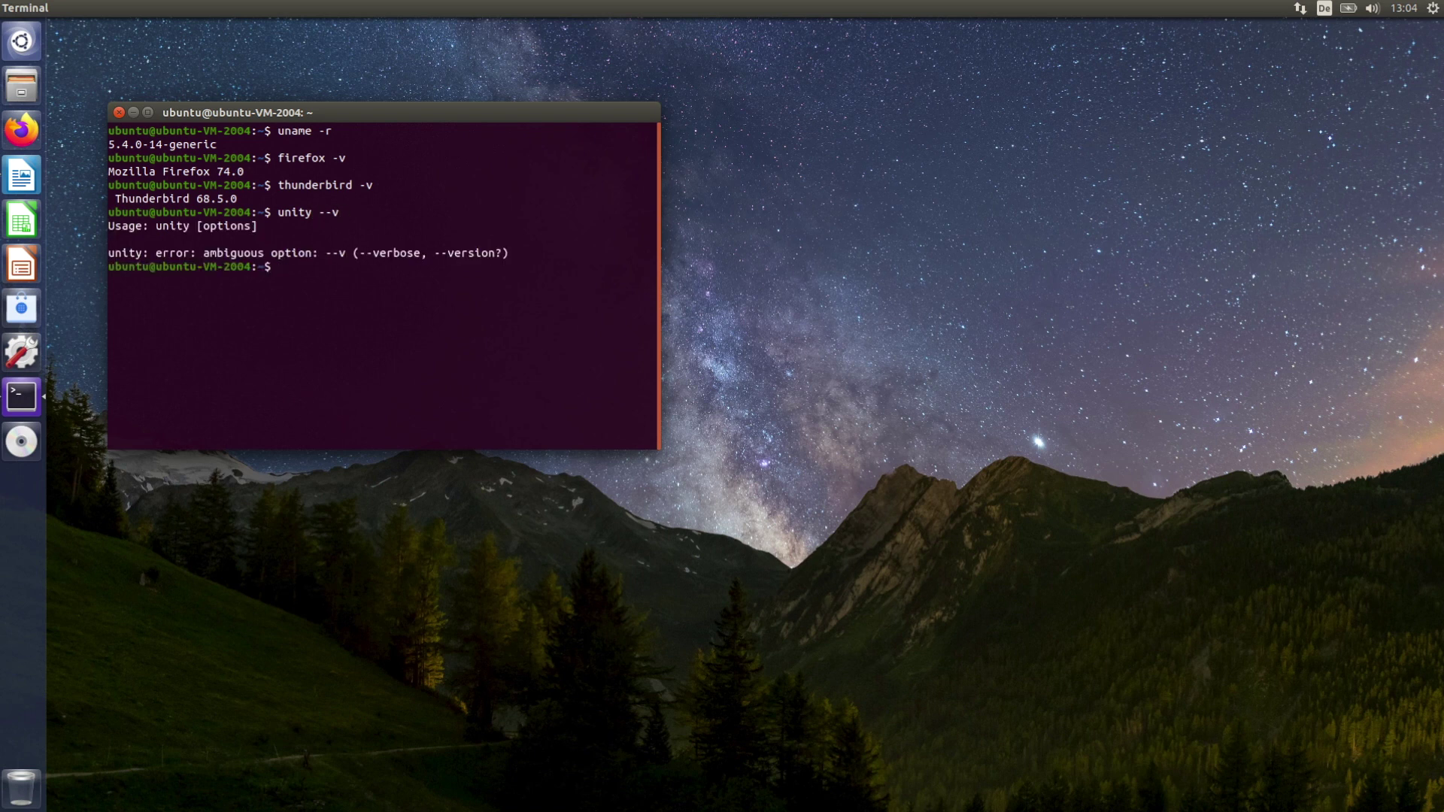
type("unity --v")
type("ersion")
key("Return")
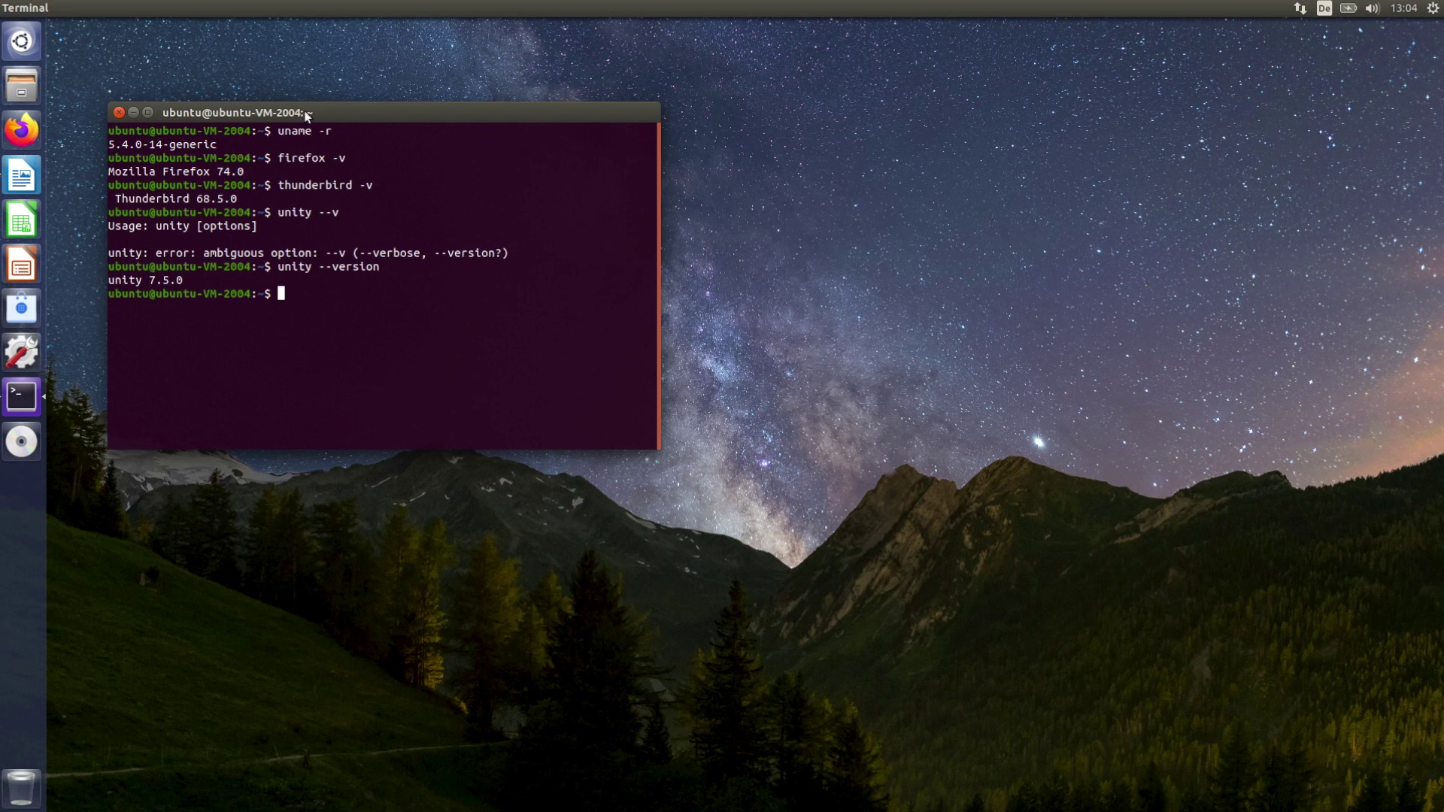
left_click_drag(308, 115, 508, 119)
left_click(28, 44)
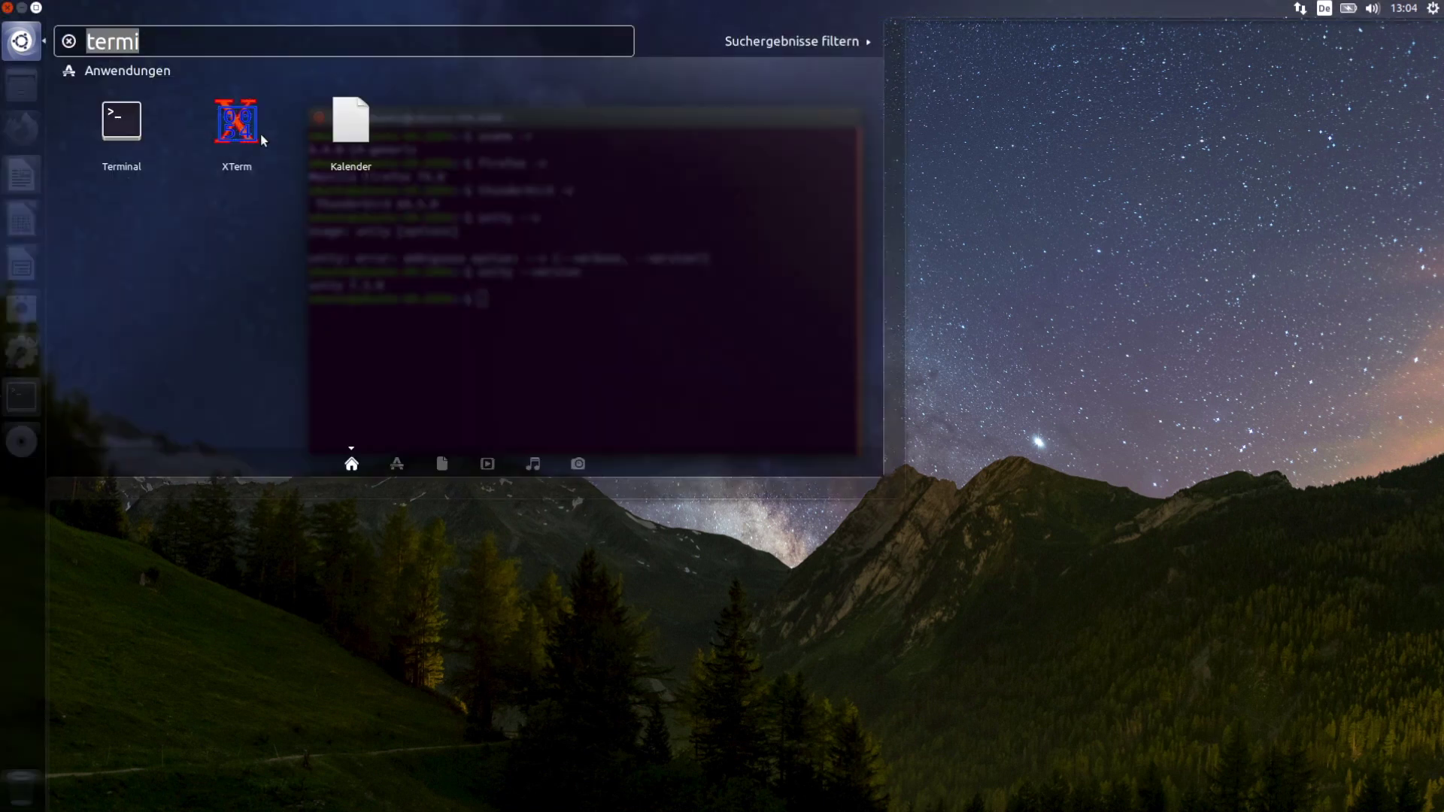
Browse all installed applications in the Dash's Applications lens, then close it and refocus the terminal.
left_click(398, 466)
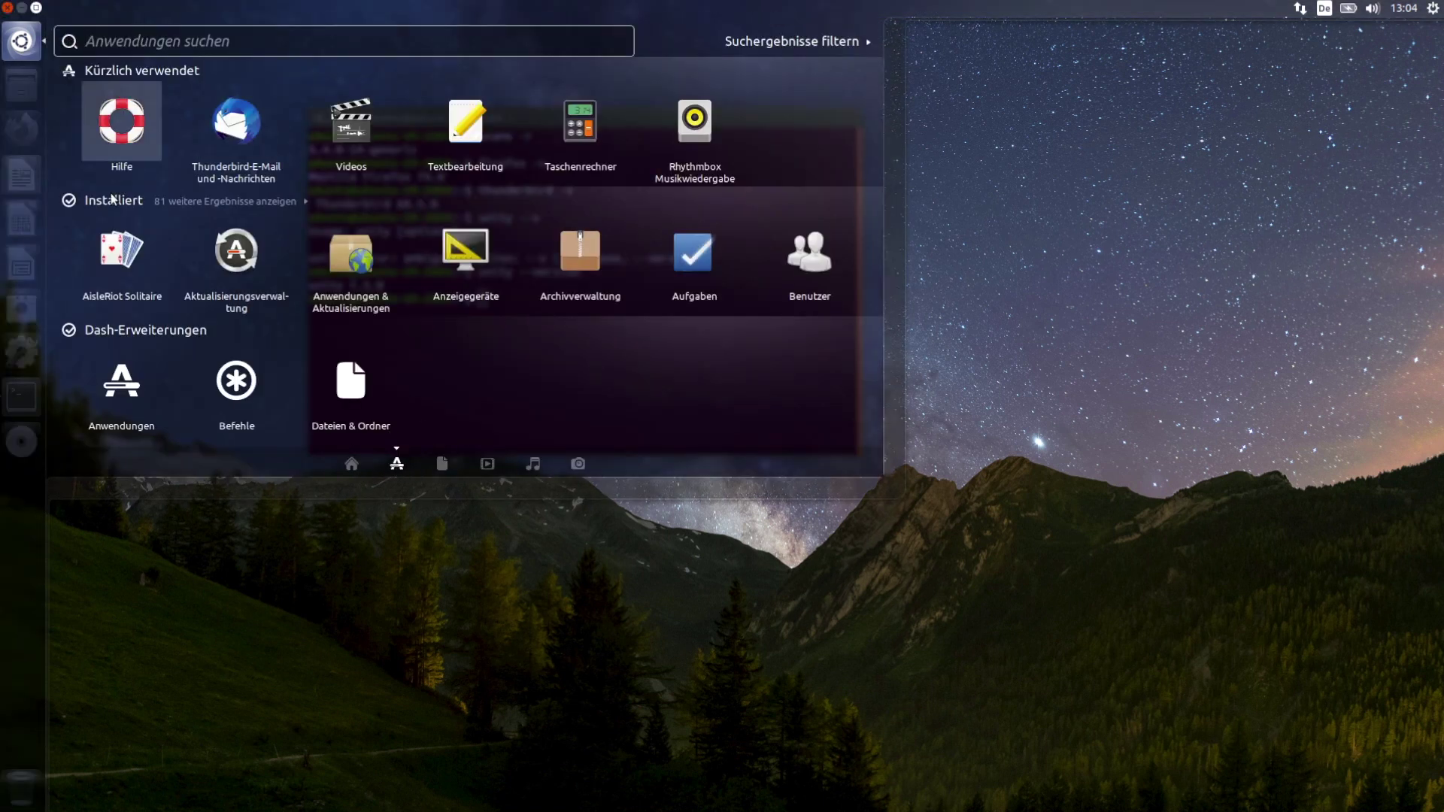
left_click(309, 202)
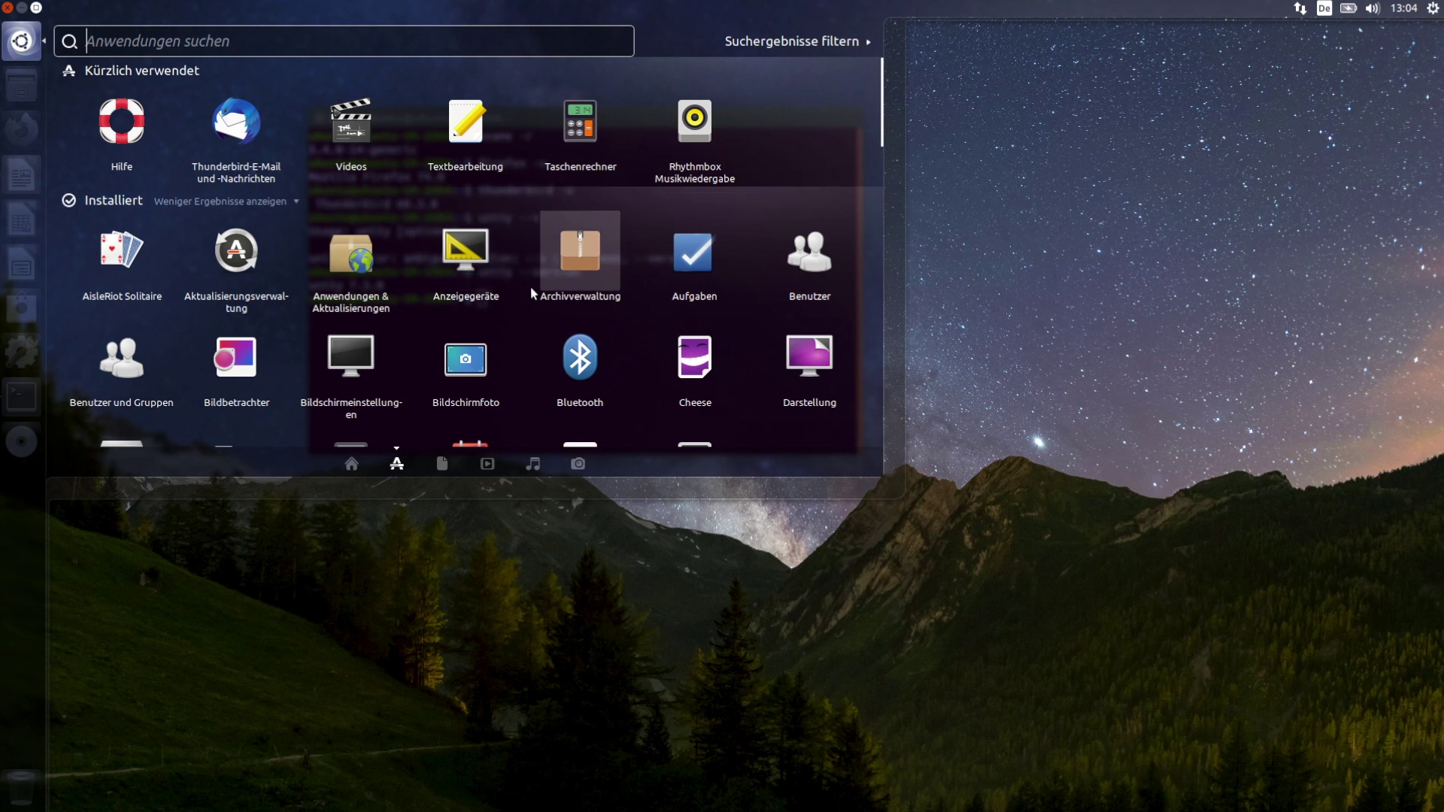
scroll(531, 292, "down", 2)
scroll(532, 292, "down", 3)
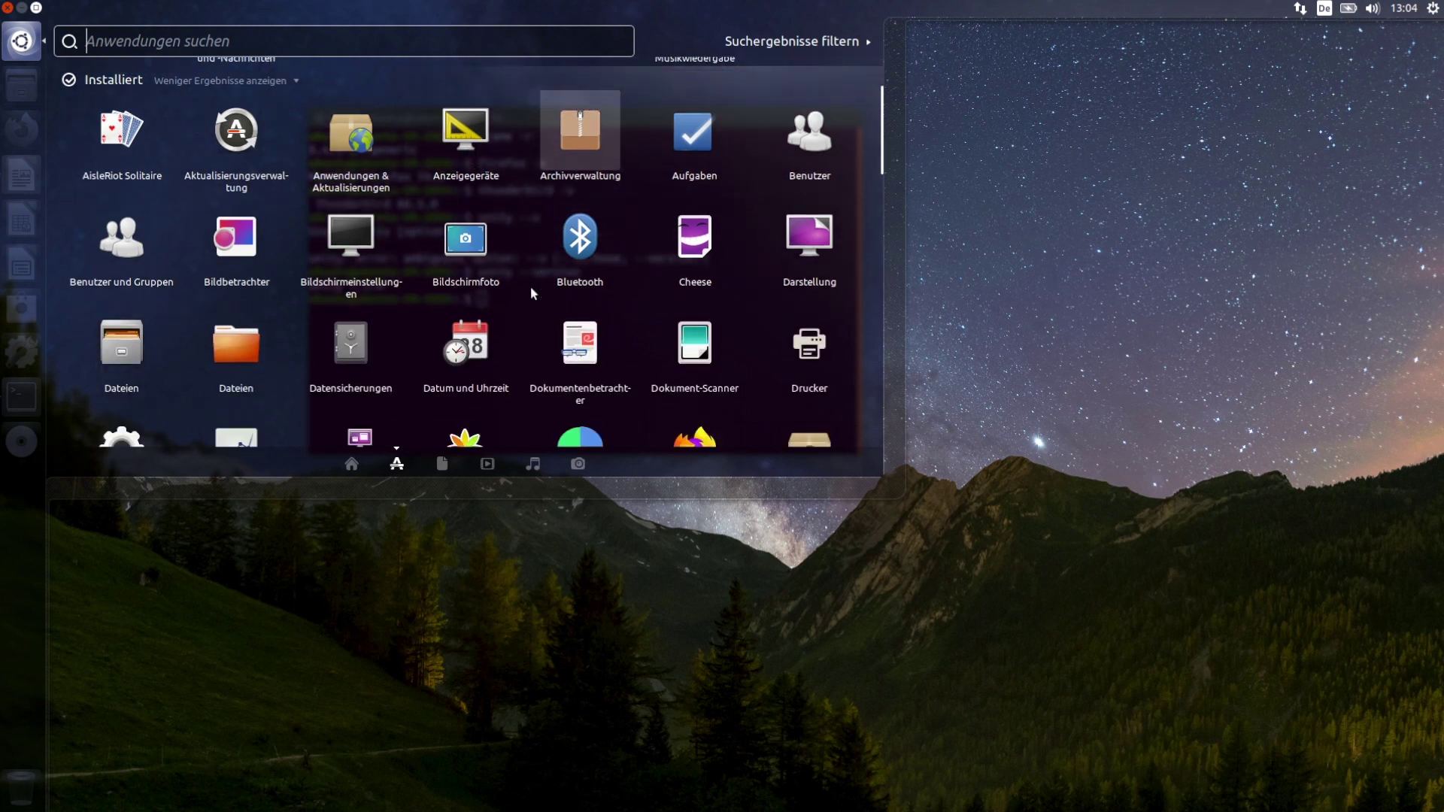
scroll(532, 291, "down", 3)
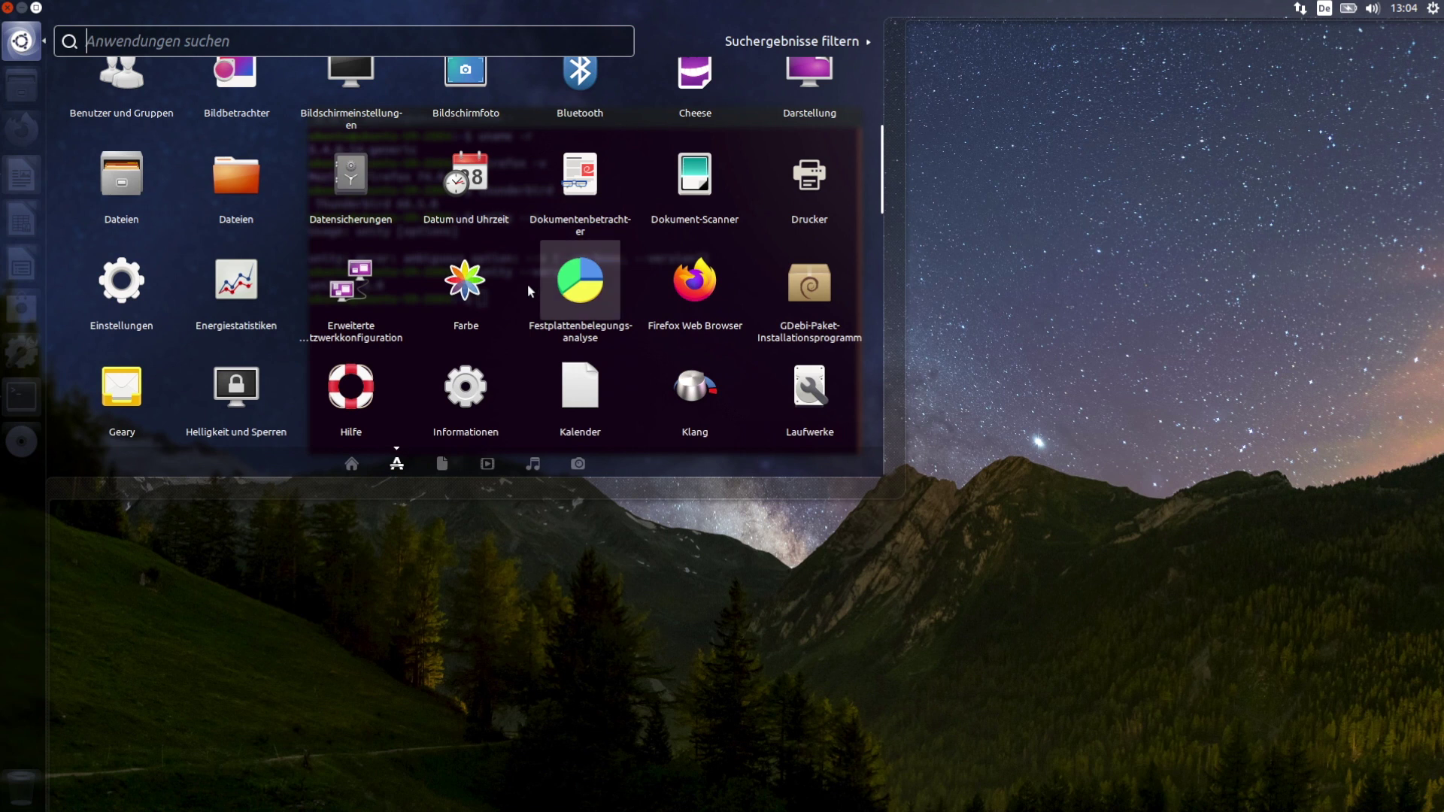
scroll(533, 290, "down", 3)
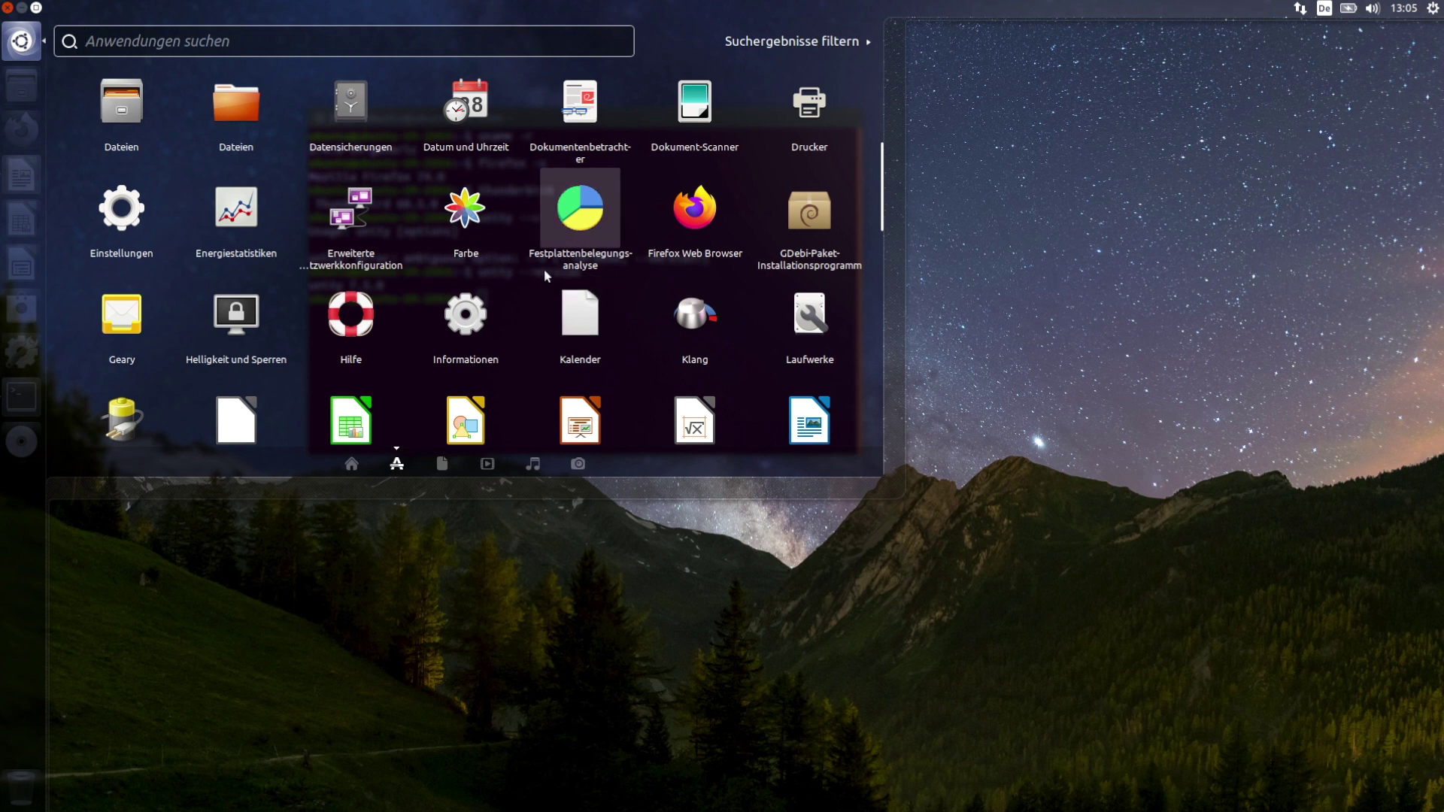
scroll(545, 275, "down", 5)
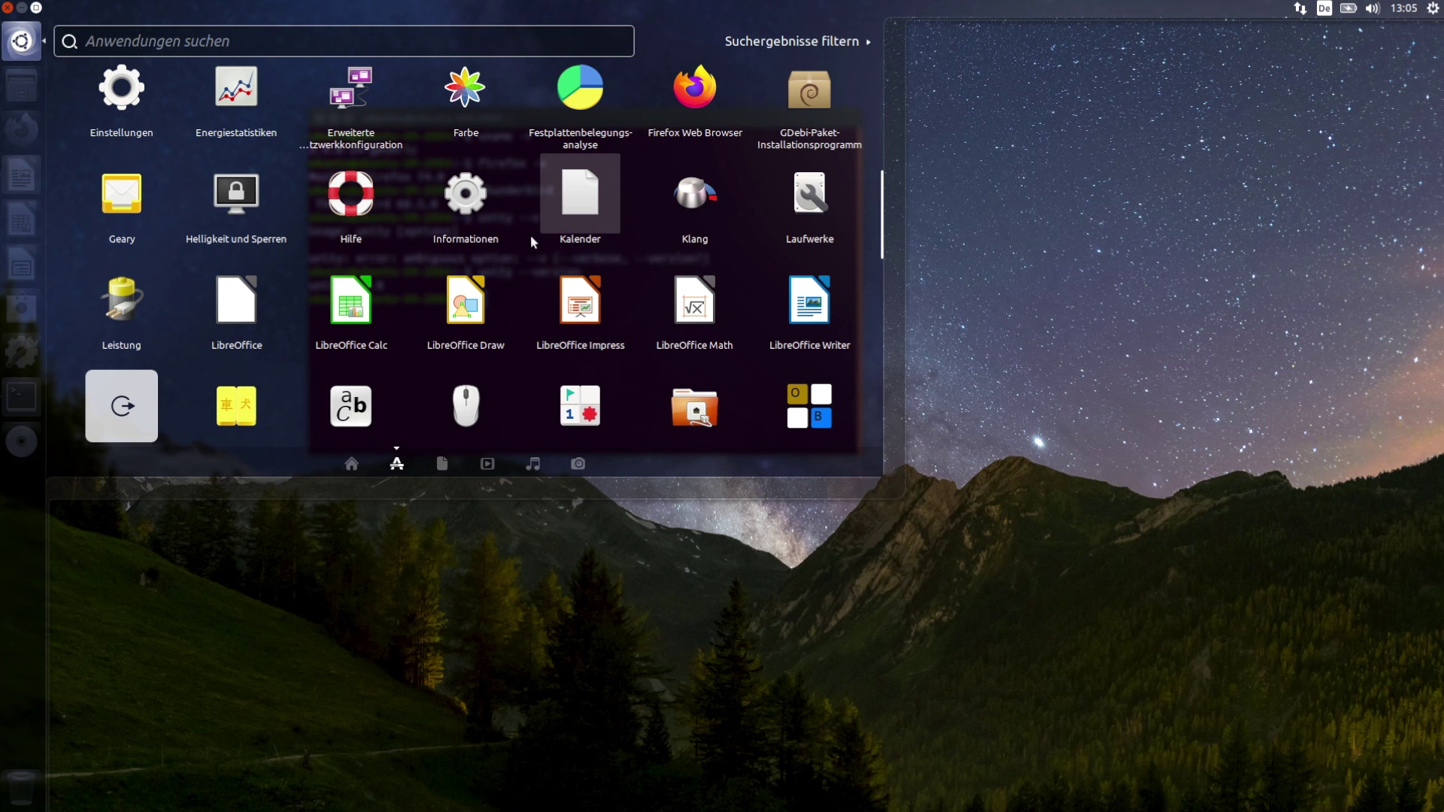
left_click(989, 190)
left_click(572, 359)
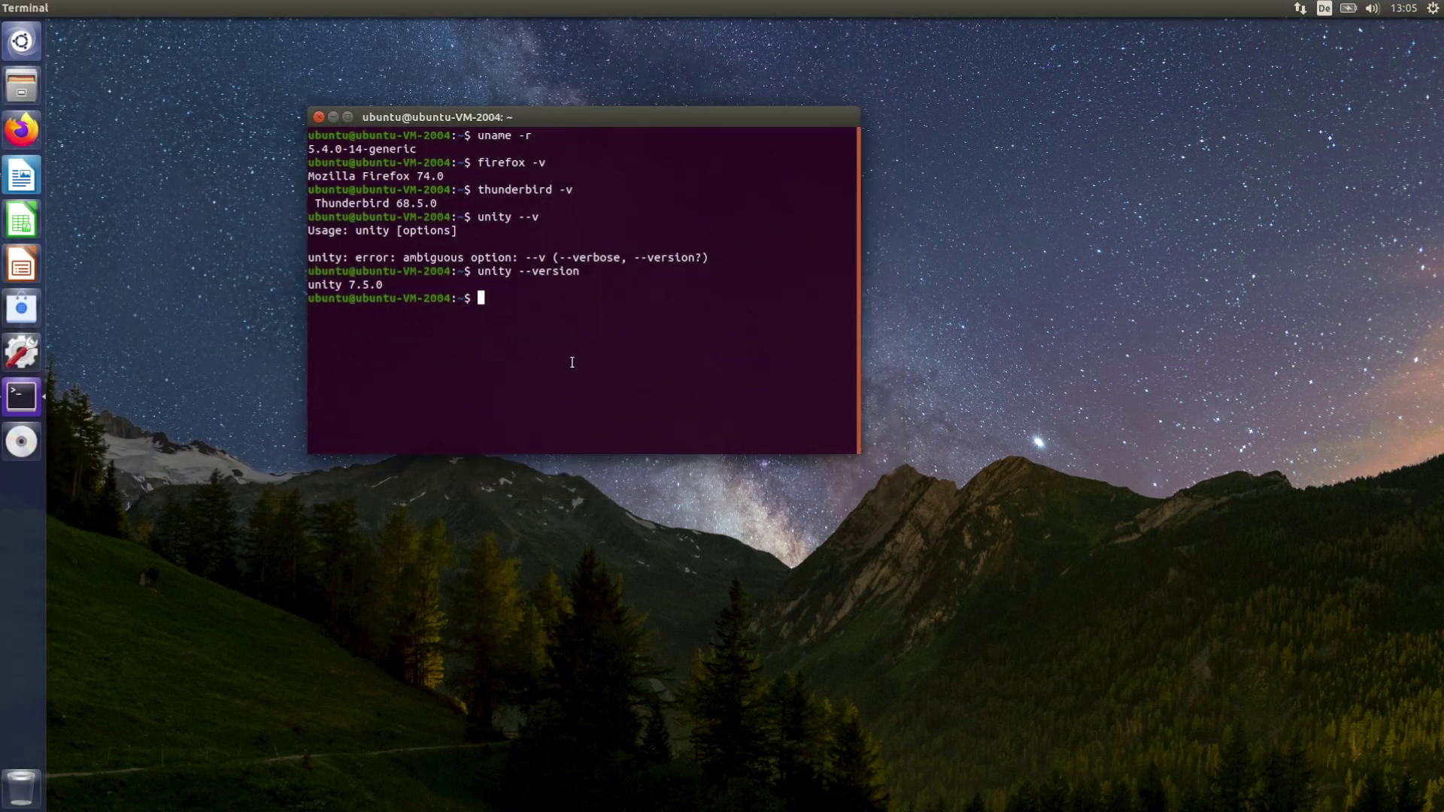
Clear the terminal and list disk usage with df -h.
type("c")
type("lear")
key("Return")
type("df -h")
key("Return")
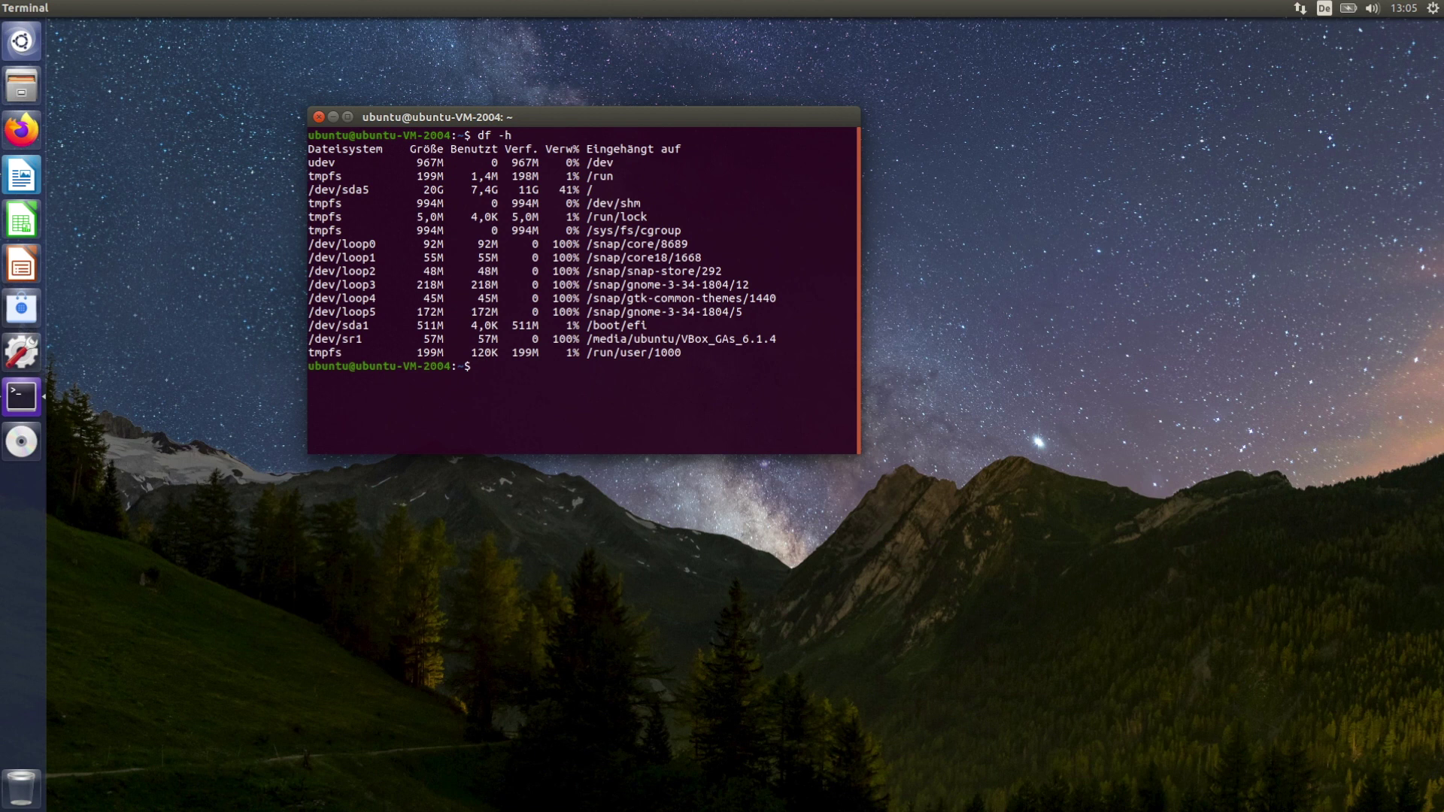
Install htop with sudo apt install htop, then run it and quit.
type("htop")
key("Return")
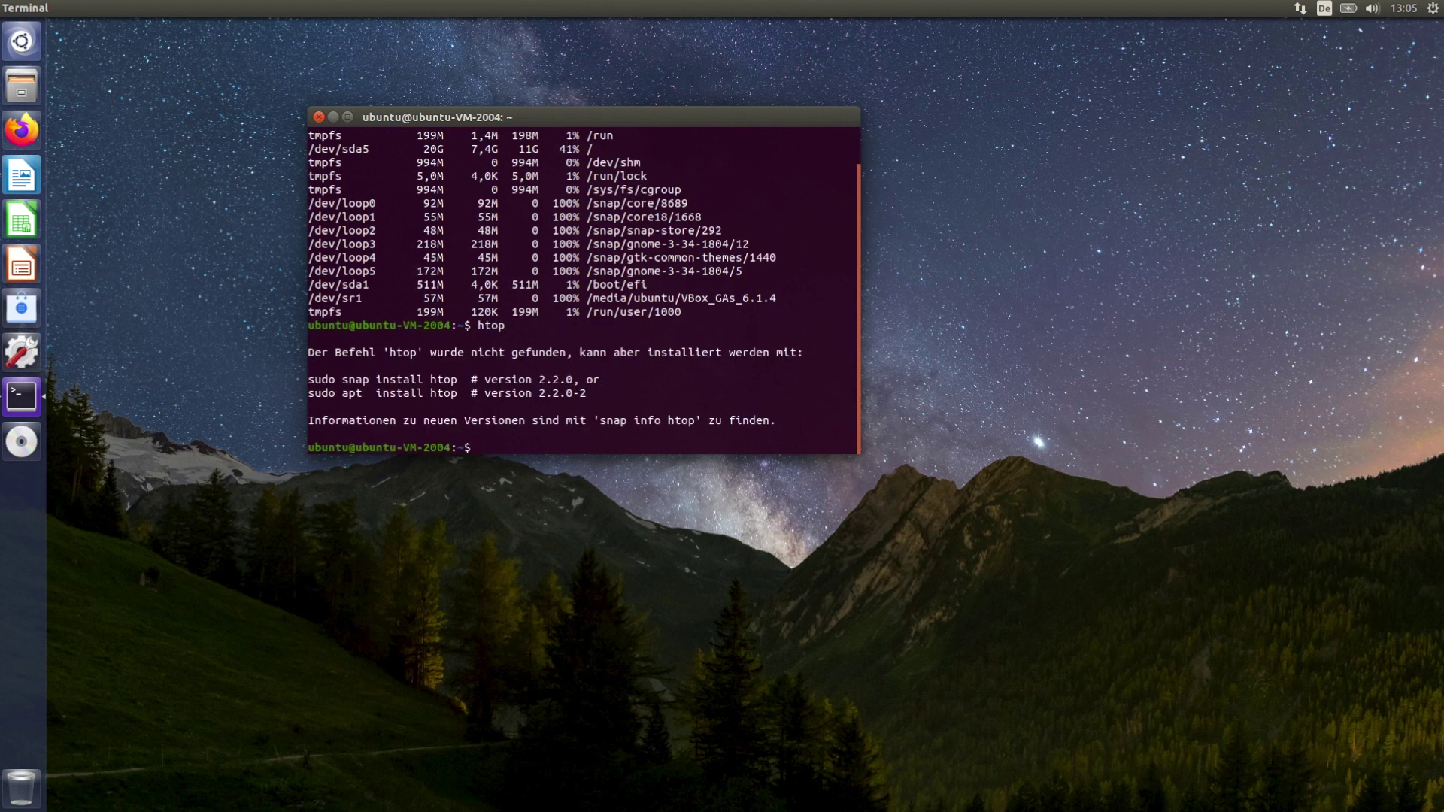
type("sudo apt install ")
type("htop")
key("Return")
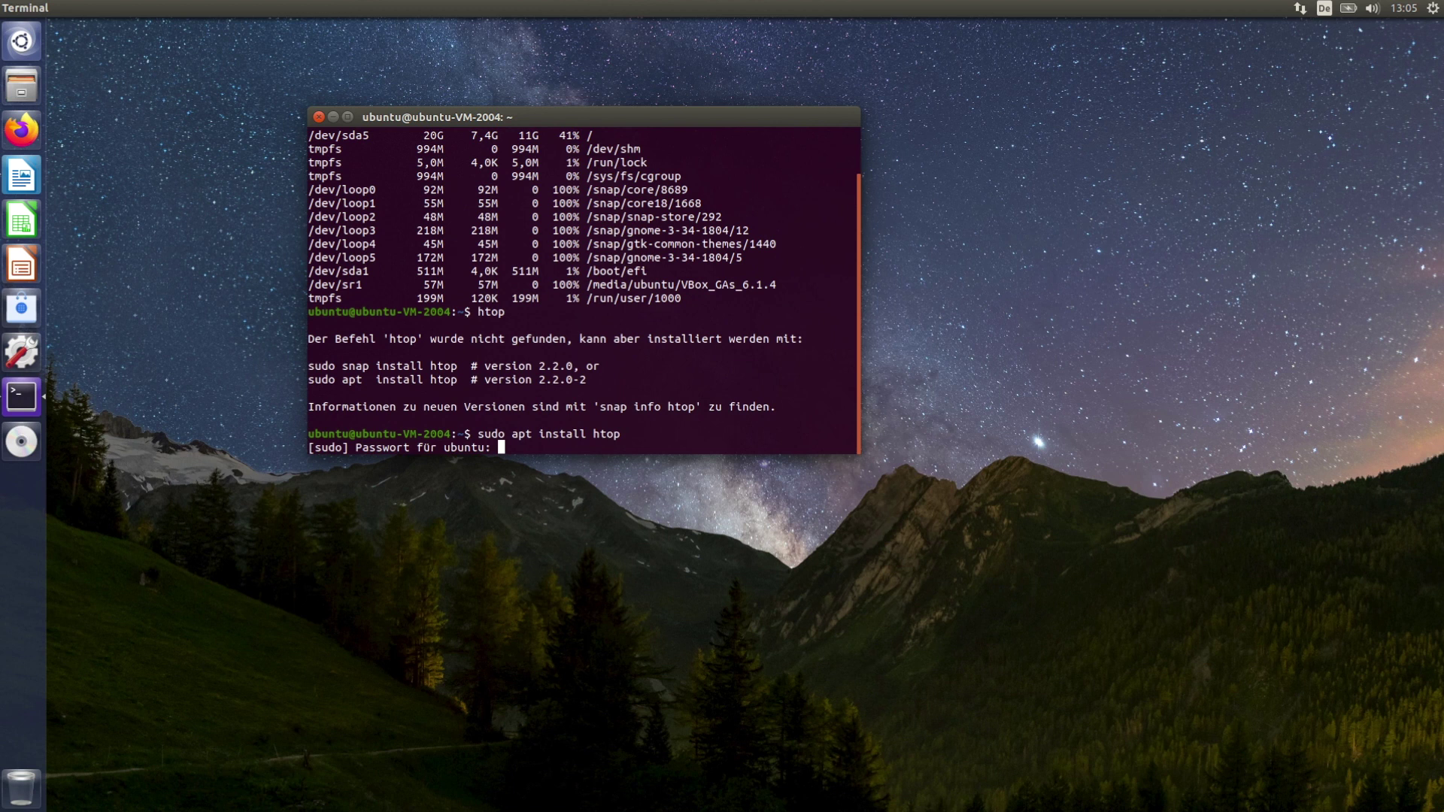
key("Return")
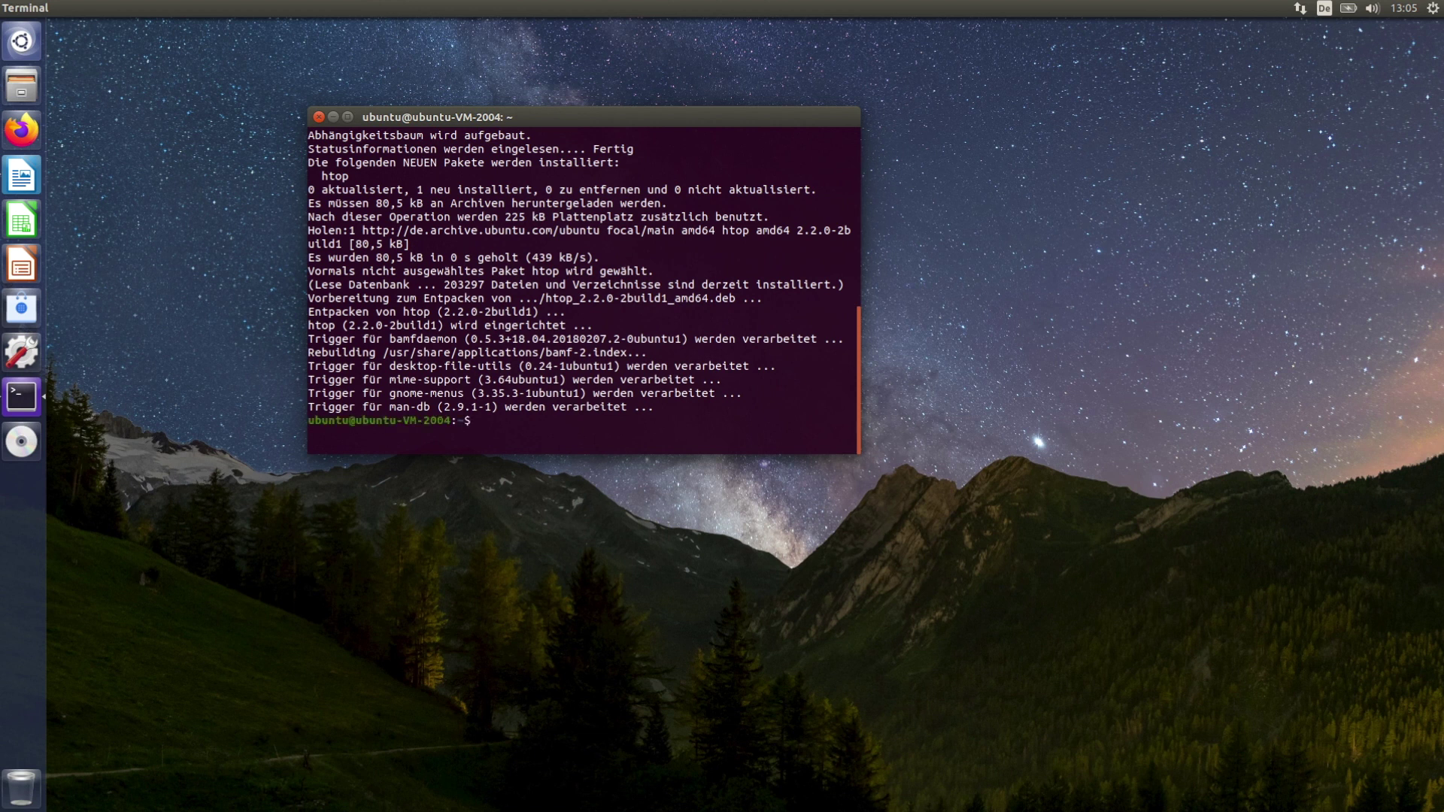
type("htop")
key("Return")
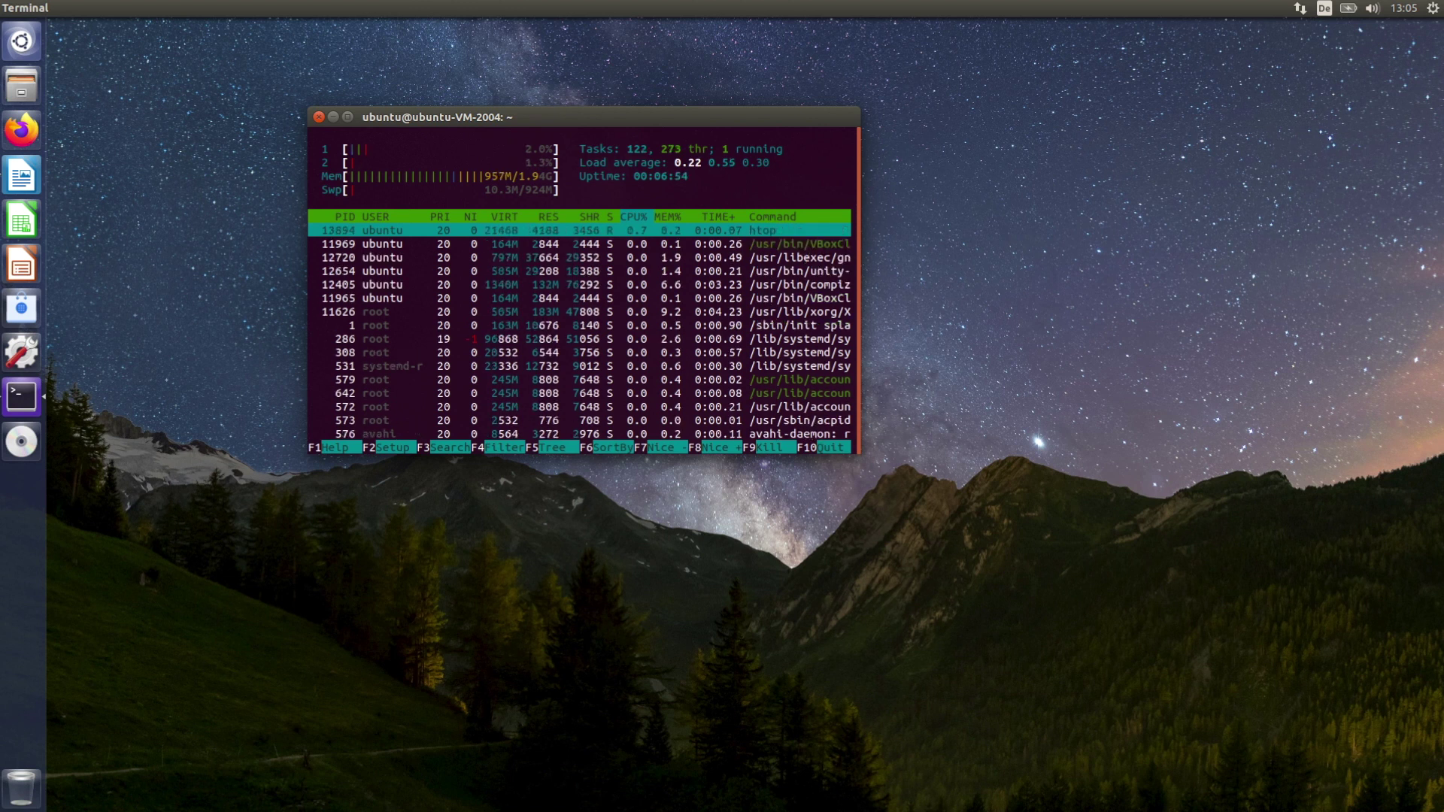
key("F10")
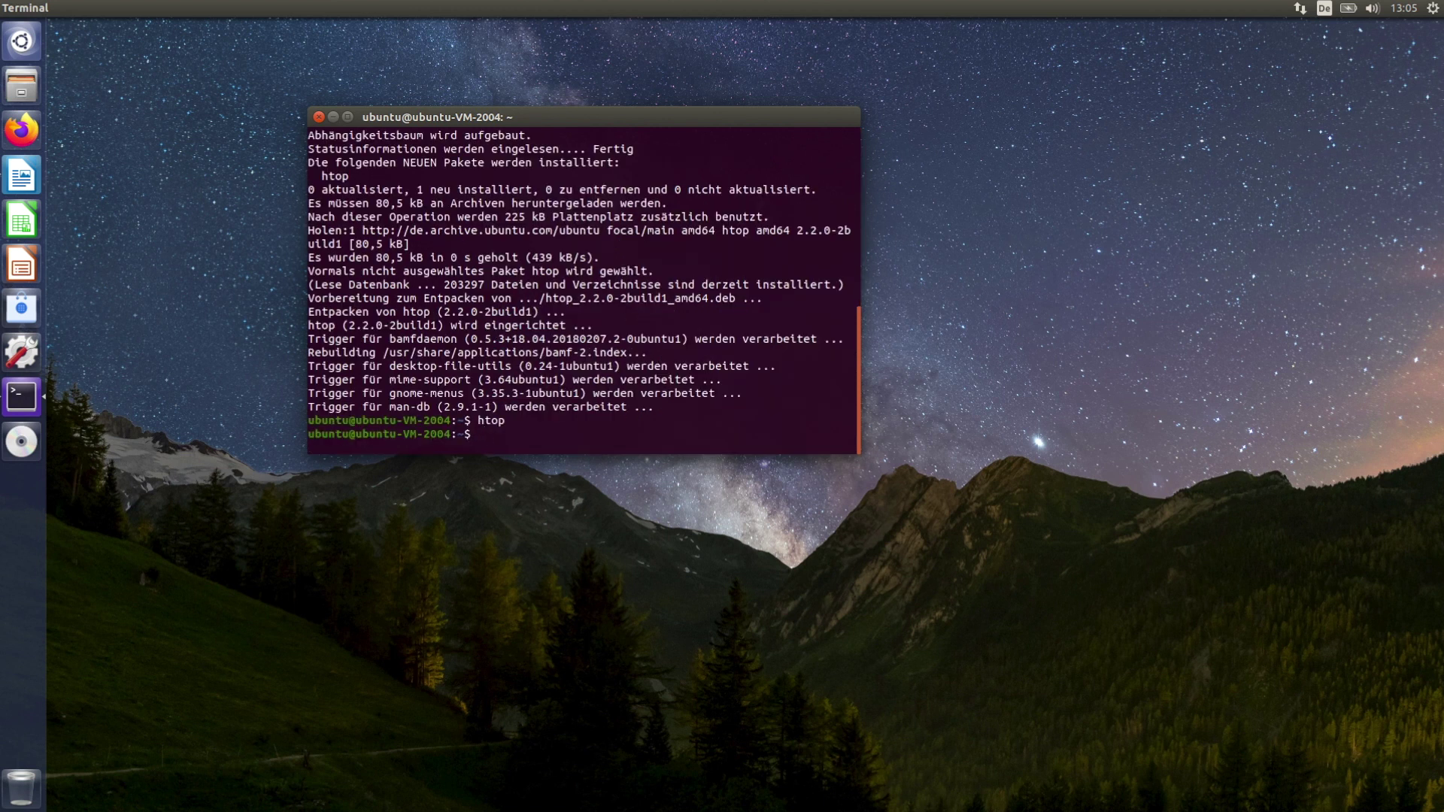
Widen the terminal, report memory usage with free -h (1.9 Gi), and switch to an empty workspace.
left_click_drag(859, 451, 1173, 449)
type("fr")
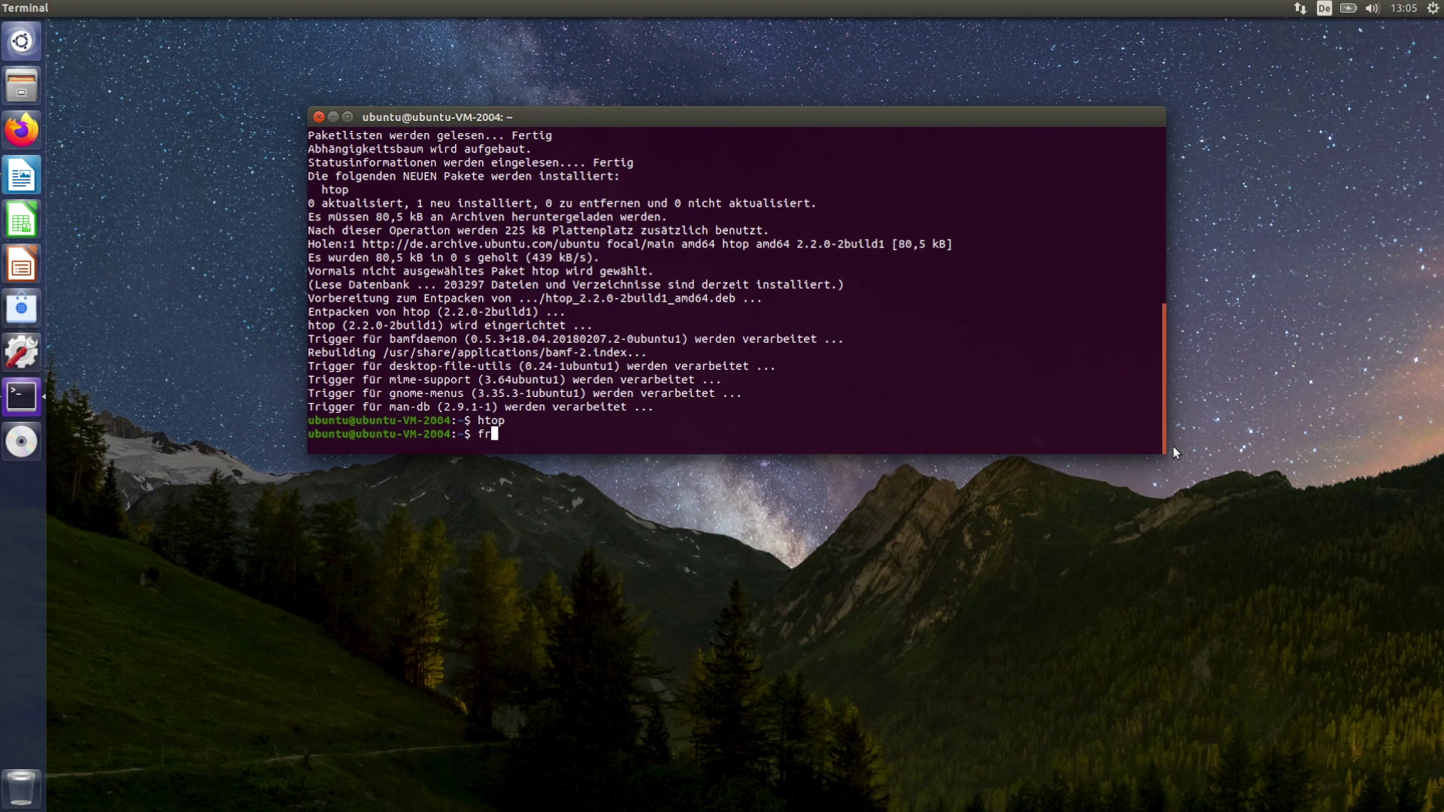
type("ee -h")
key("Return")
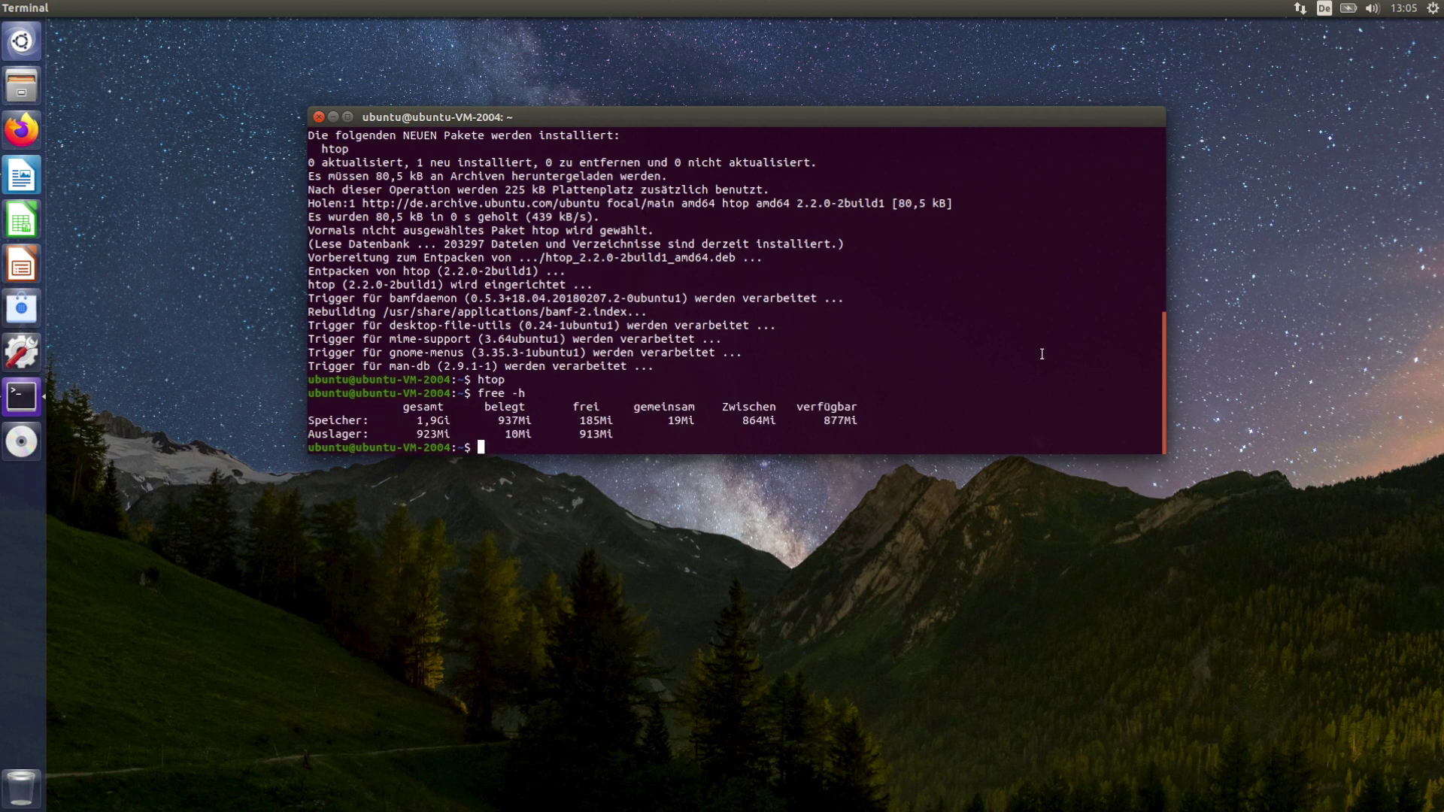
key("ctrl+alt+Right")
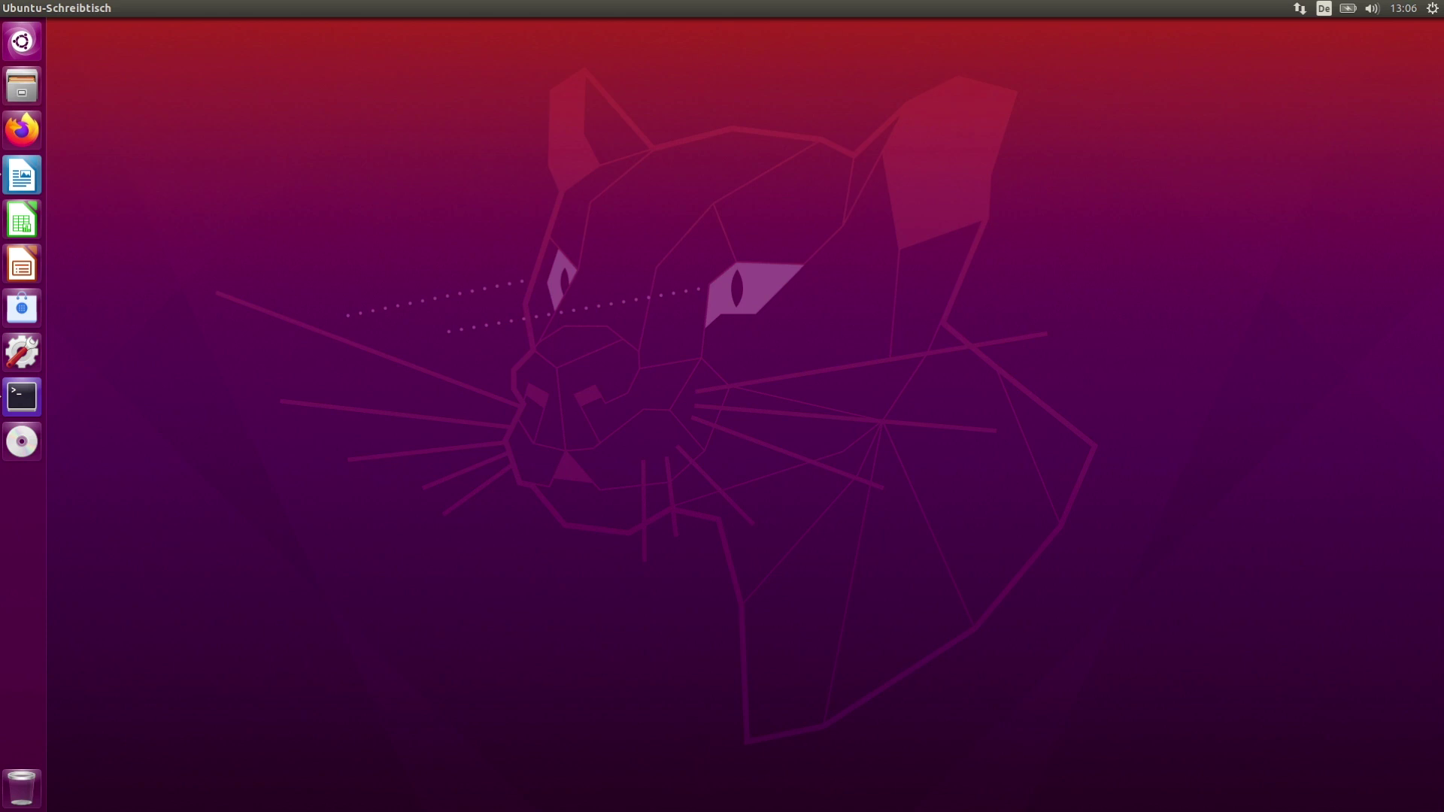
left_click(21, 352)
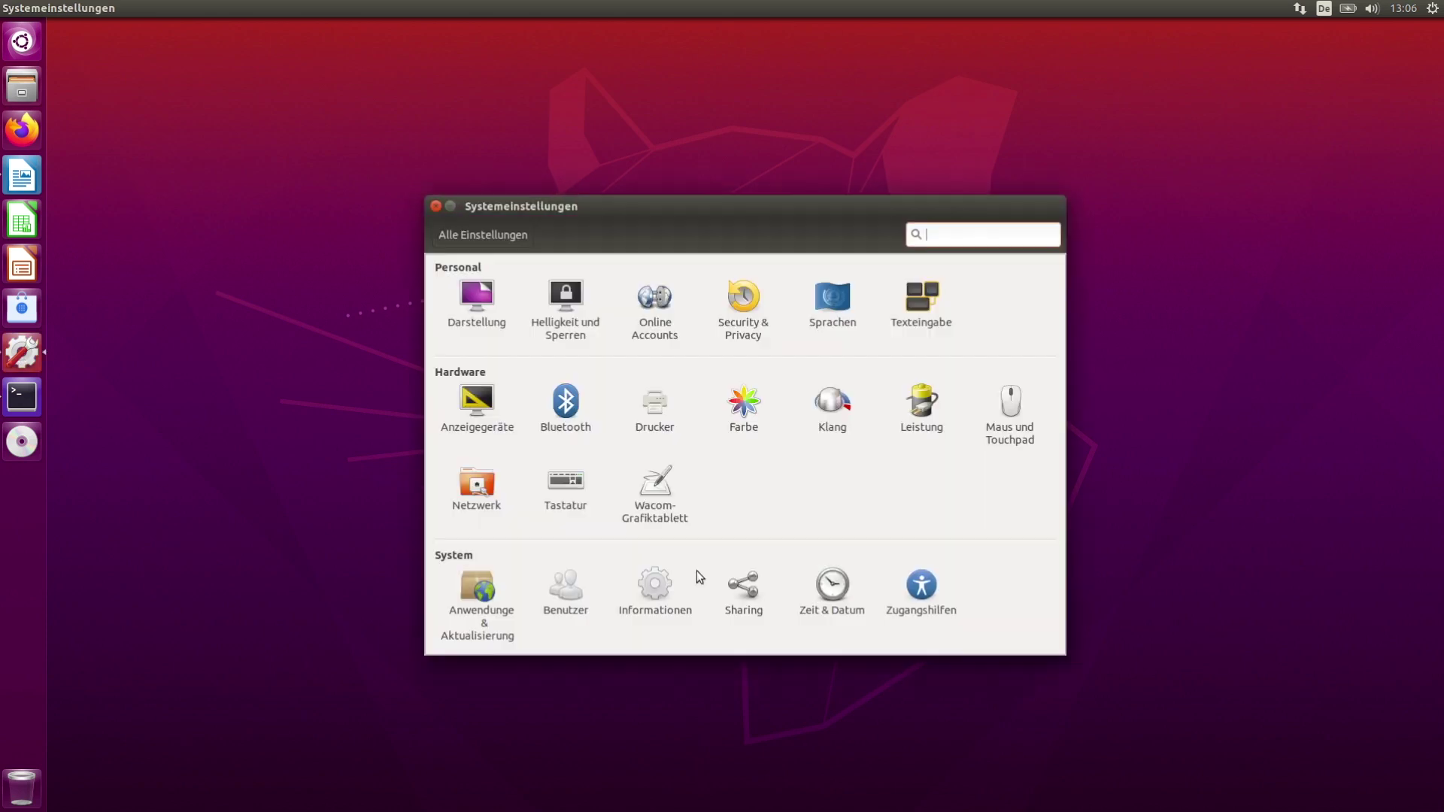
left_click(683, 584)
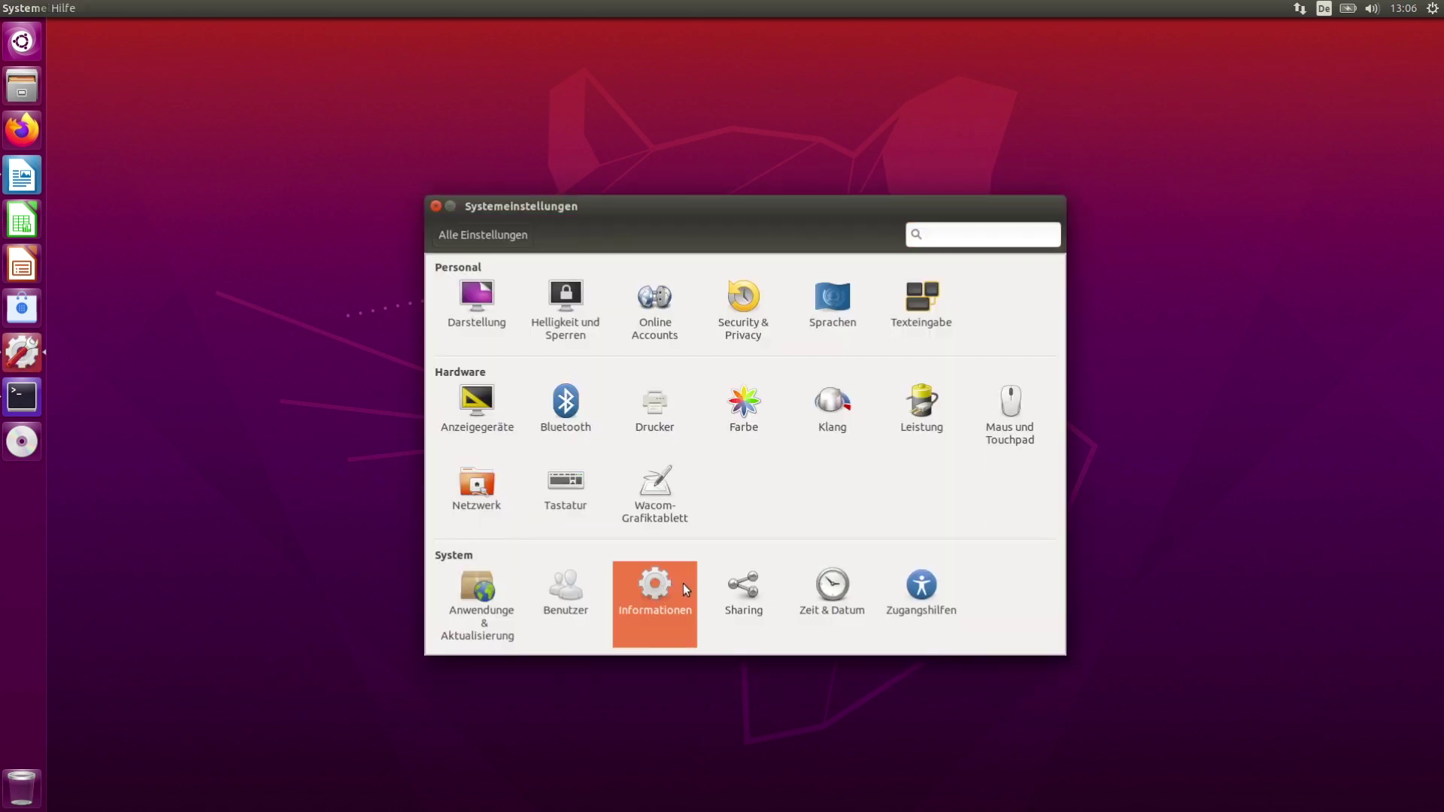
left_click(436, 206)
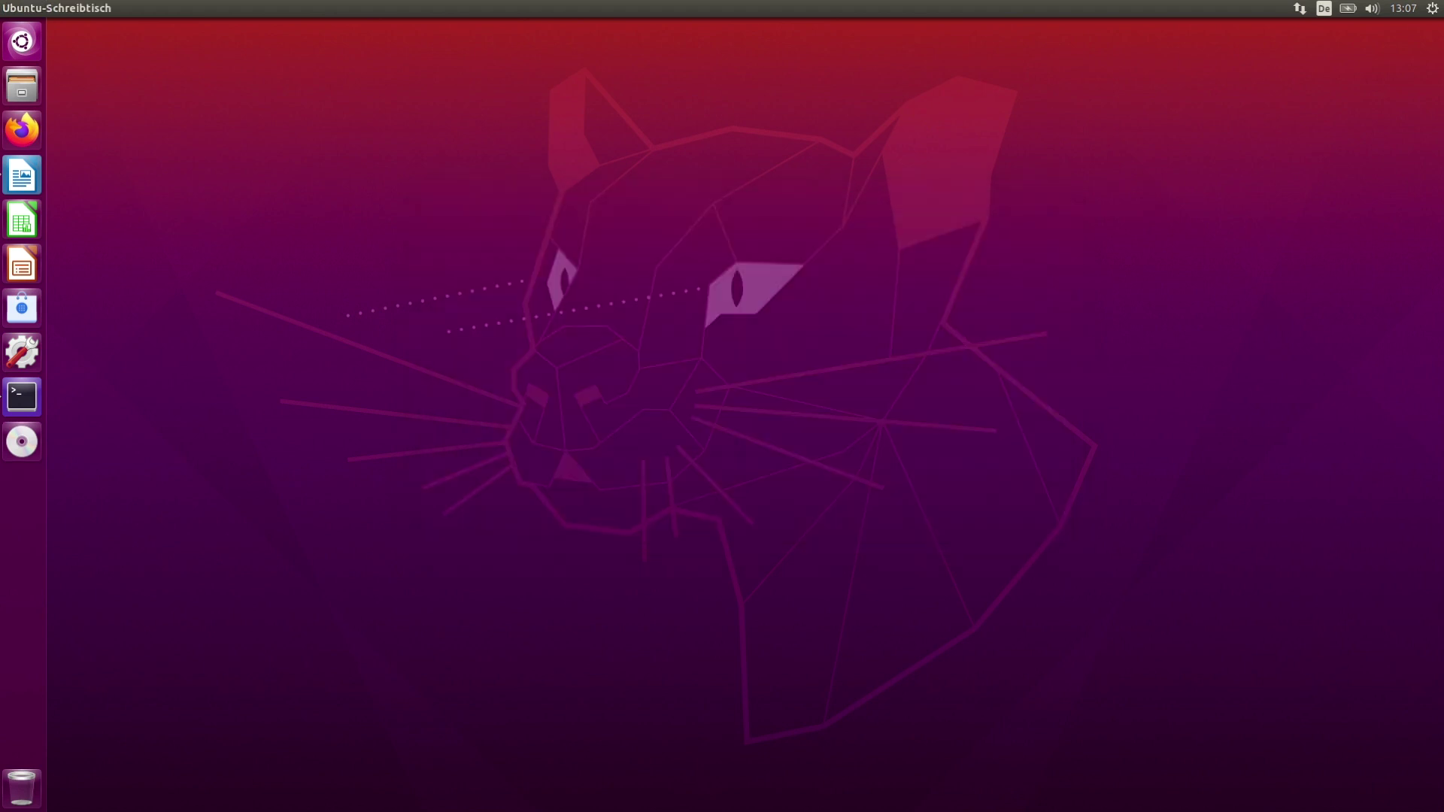